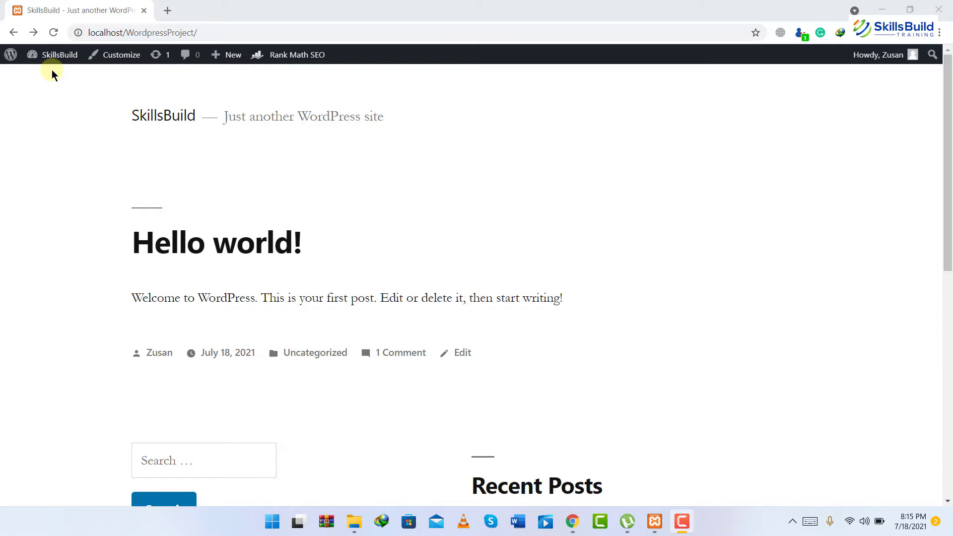
Go to the site's admin dashboard and open the General Settings page.
mouse_move(52, 70)
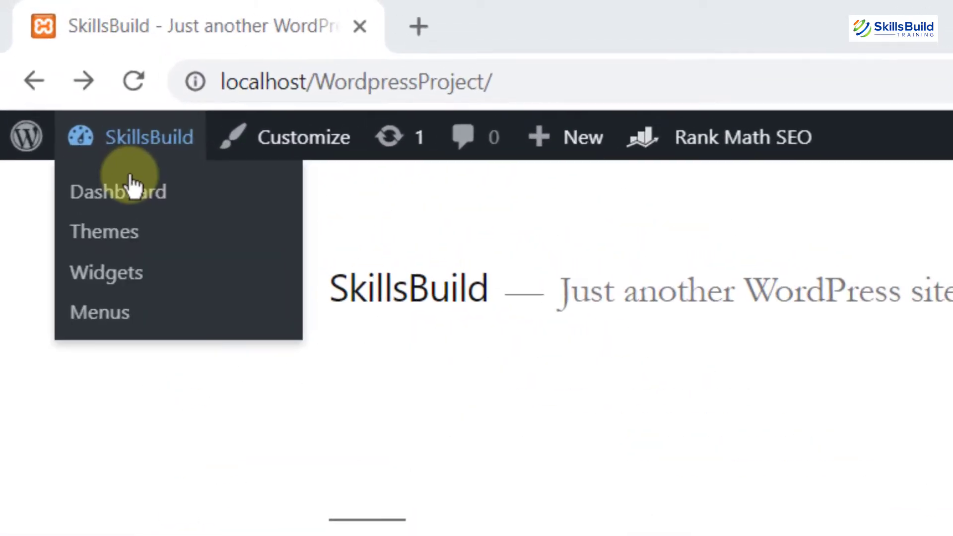
click(121, 196)
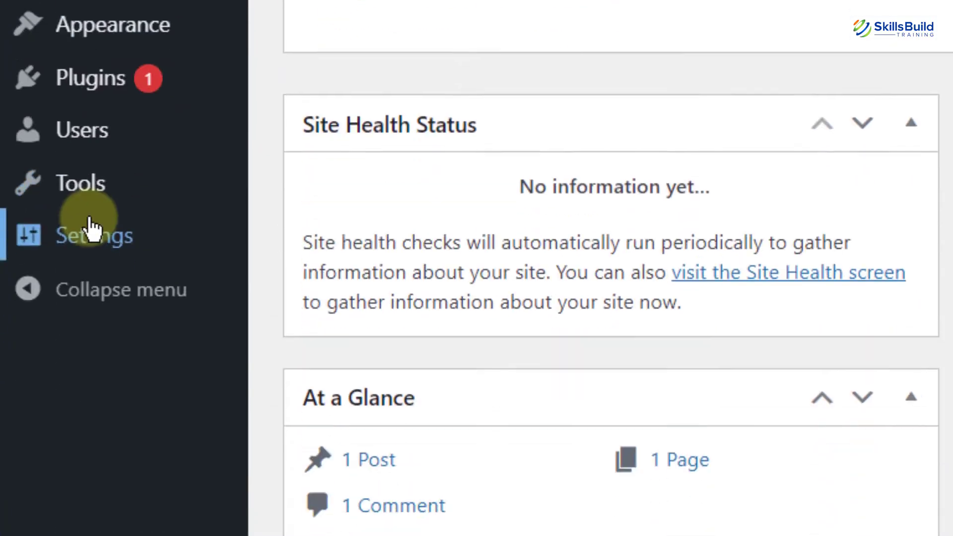
mouse_move(91, 174)
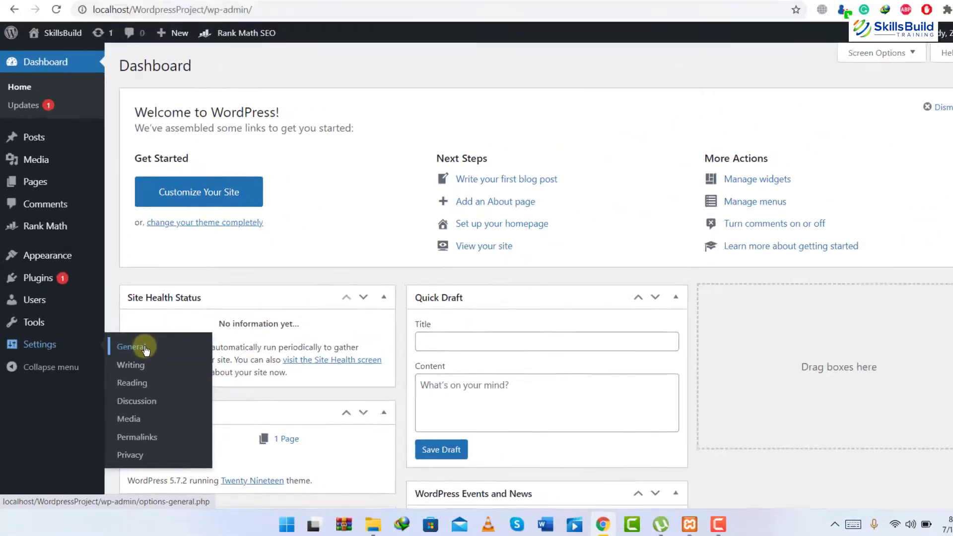
click(344, 188)
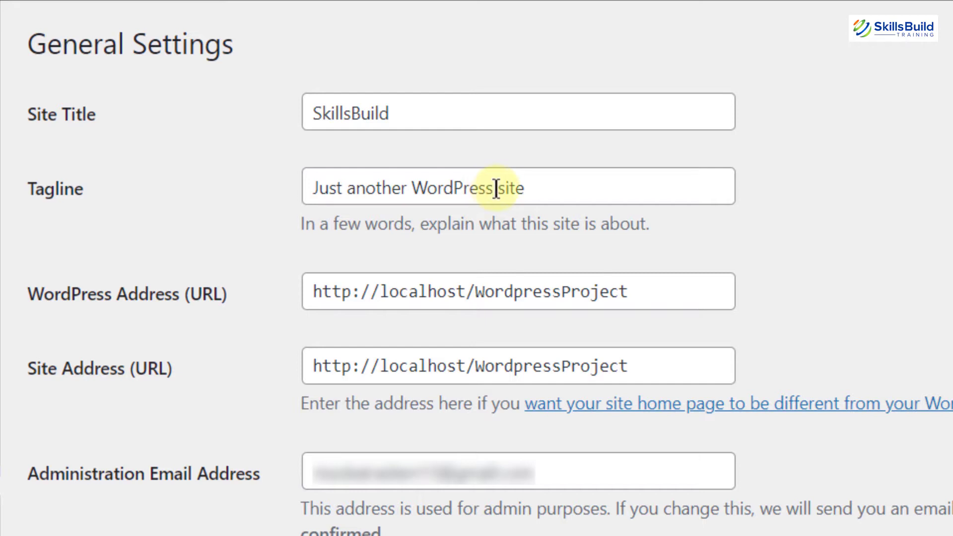
Replace the site tagline with "We provide Quality" and save the general settings.
click(518, 191)
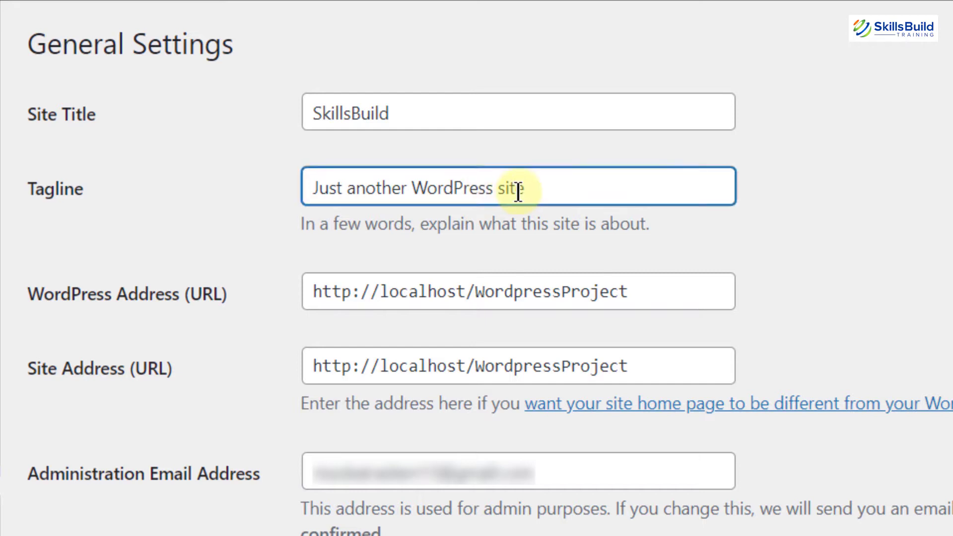
key(ctrl+a)
text(We p)
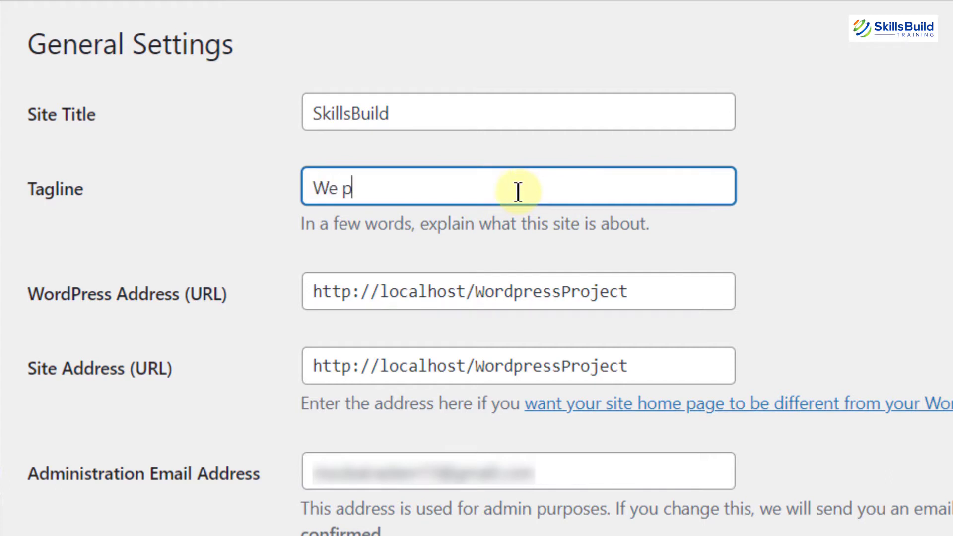
text(rovide Quali)
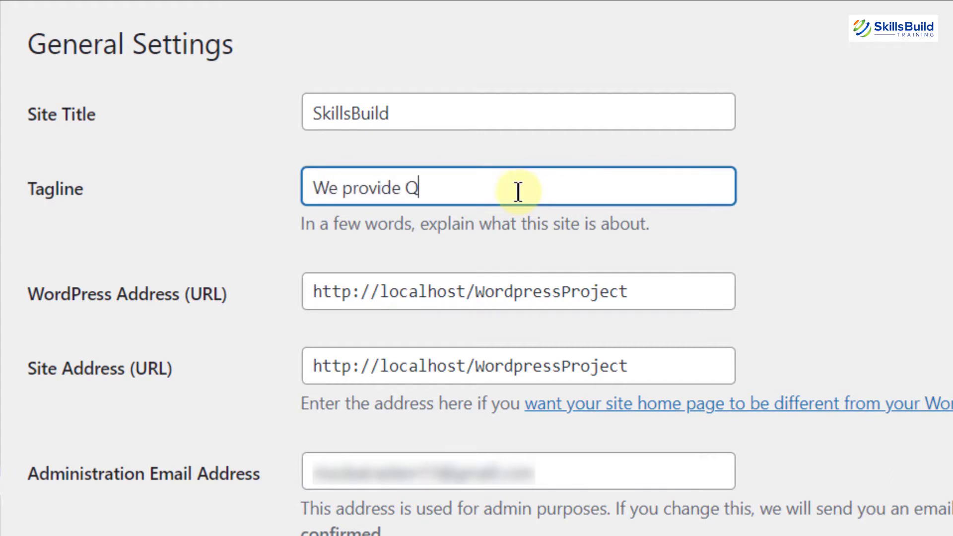
text(ty)
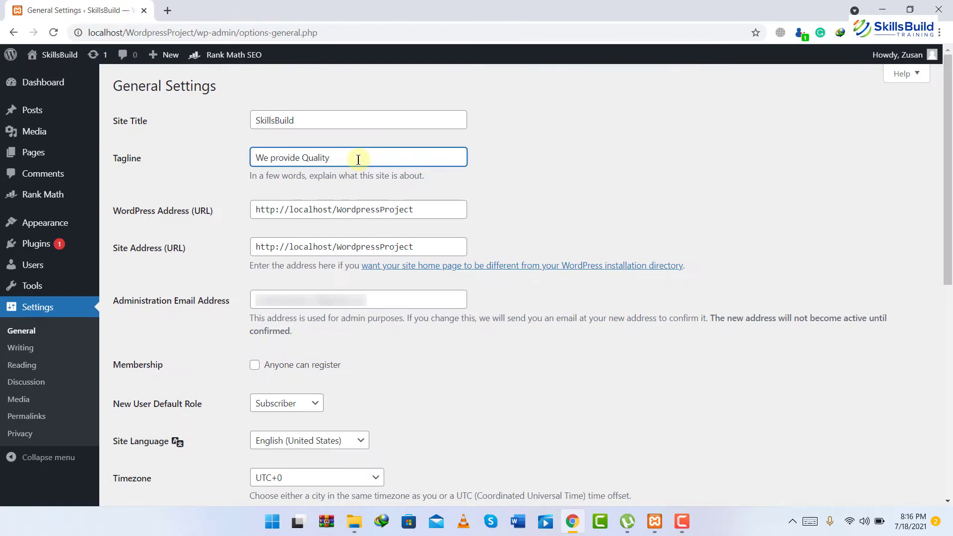
scroll(359, 159, down, 9)
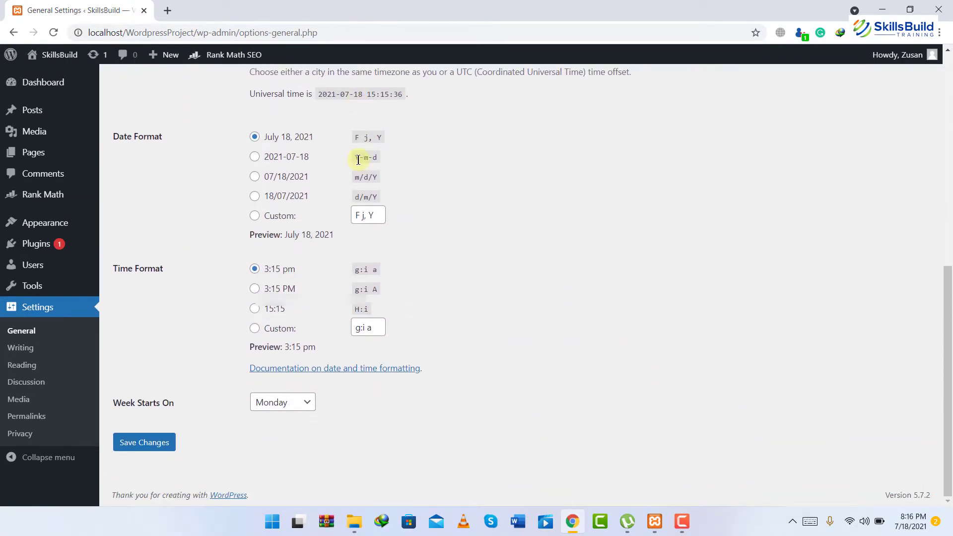
click(143, 444)
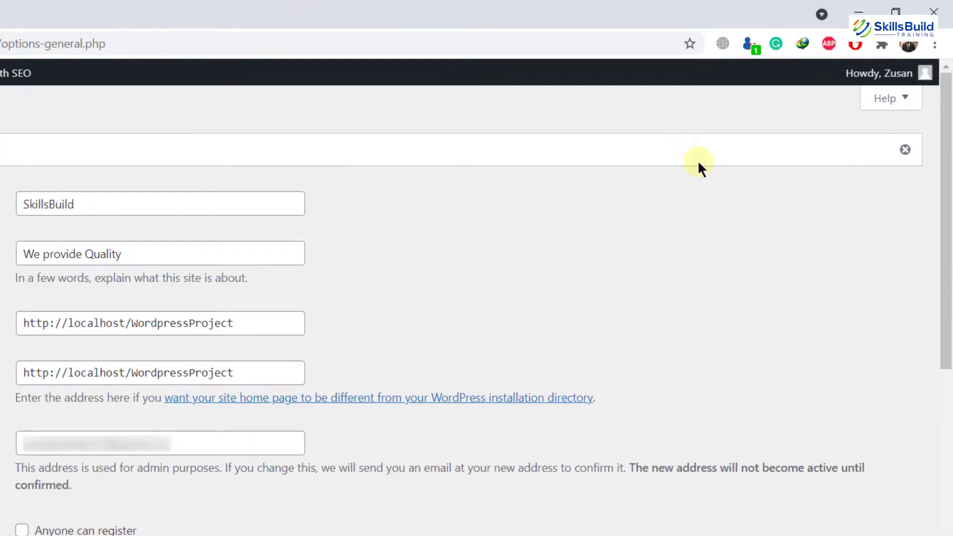
Open the account's profile for editing, preview the Light and Modern admin color schemes, and select Midnight.
mouse_move(899, 56)
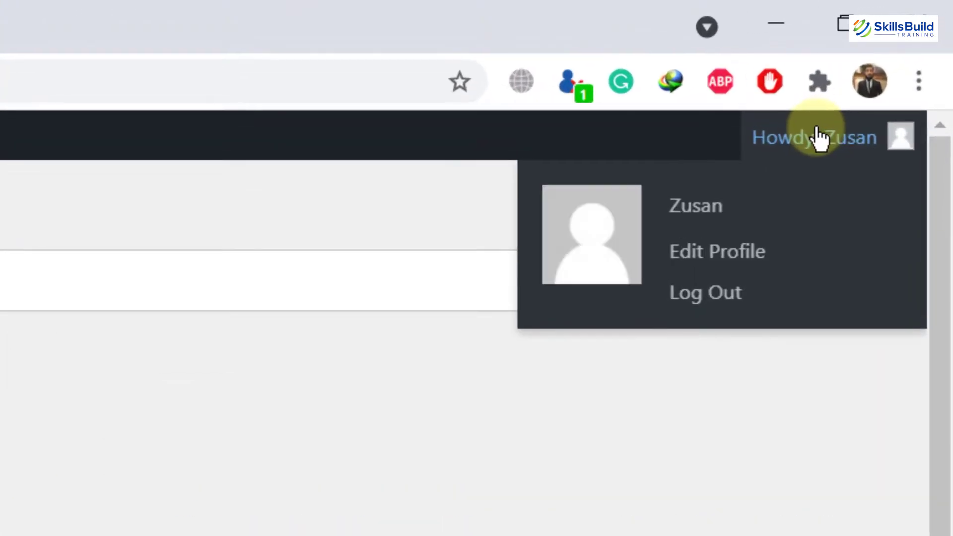
click(736, 254)
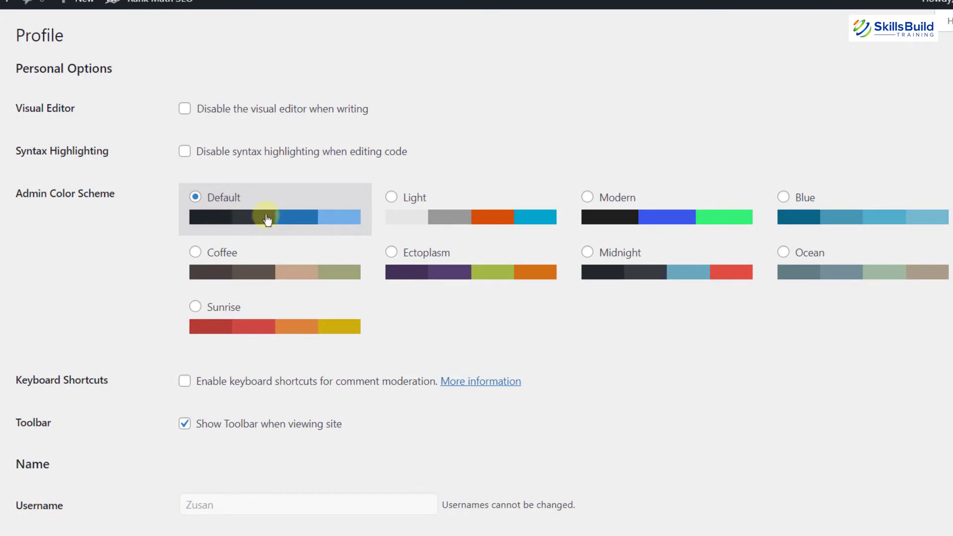
click(392, 198)
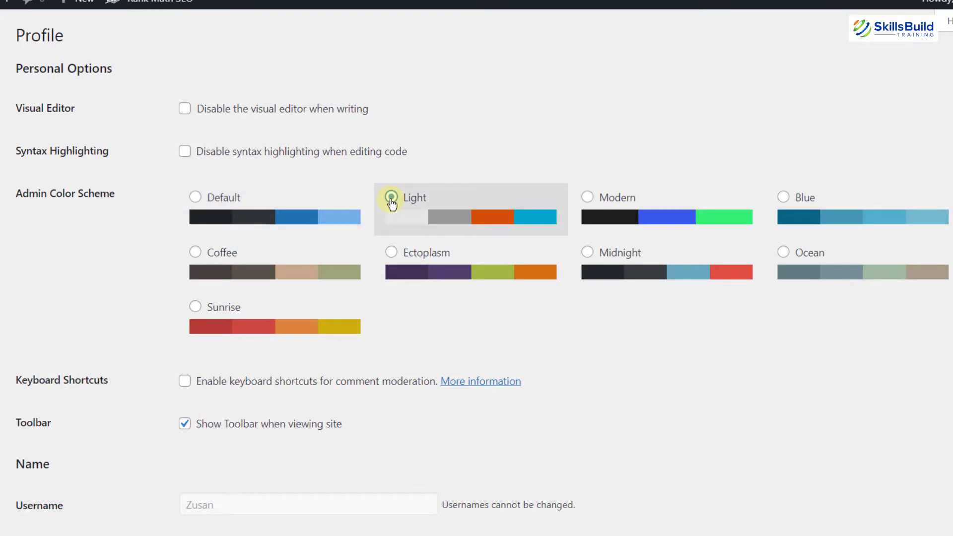
click(630, 236)
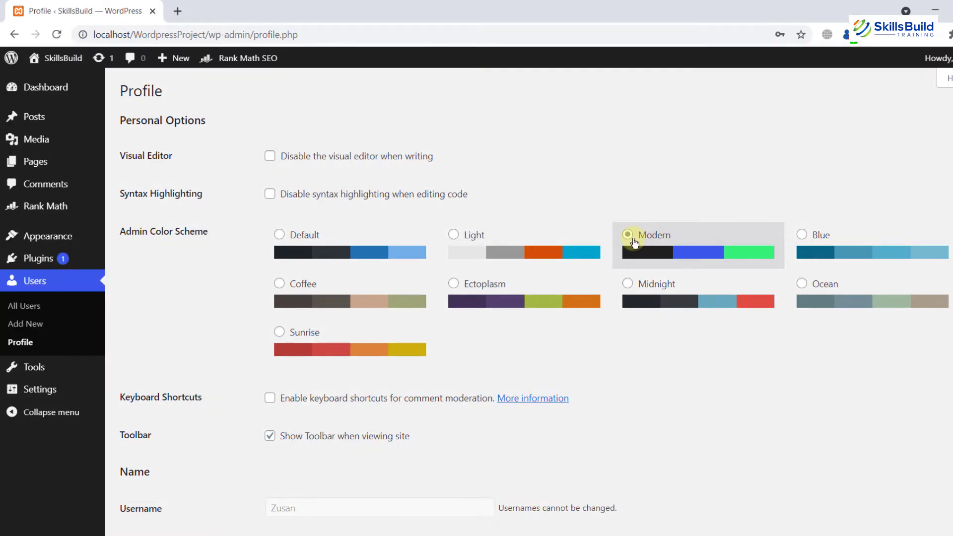
click(629, 284)
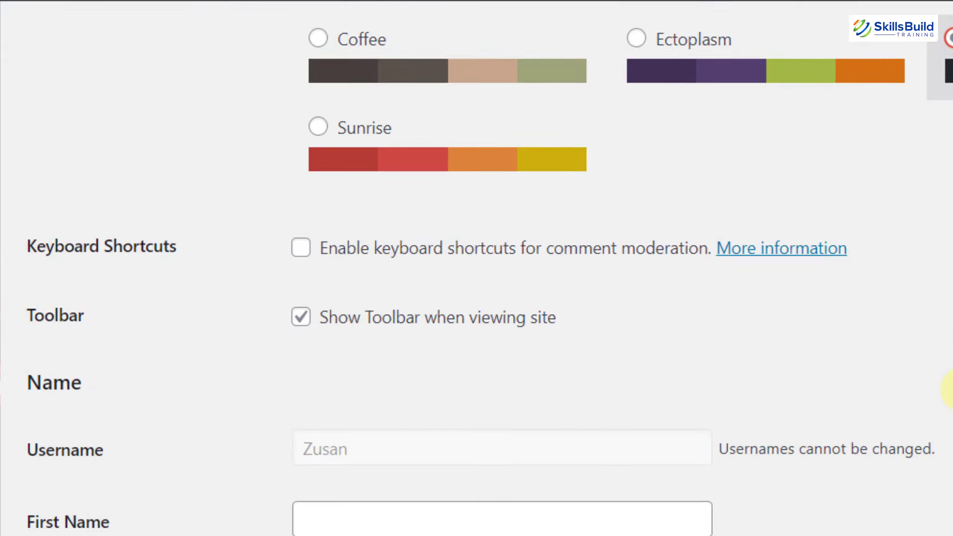
Check the account menu's greeting name and the choices offered for the publicly displayed name.
scroll(949, 390, down, 1)
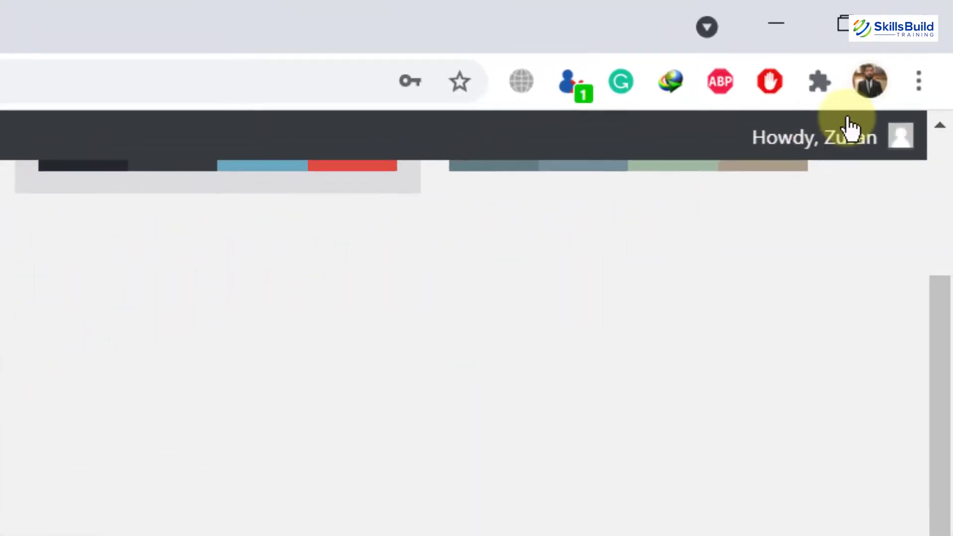
mouse_move(851, 130)
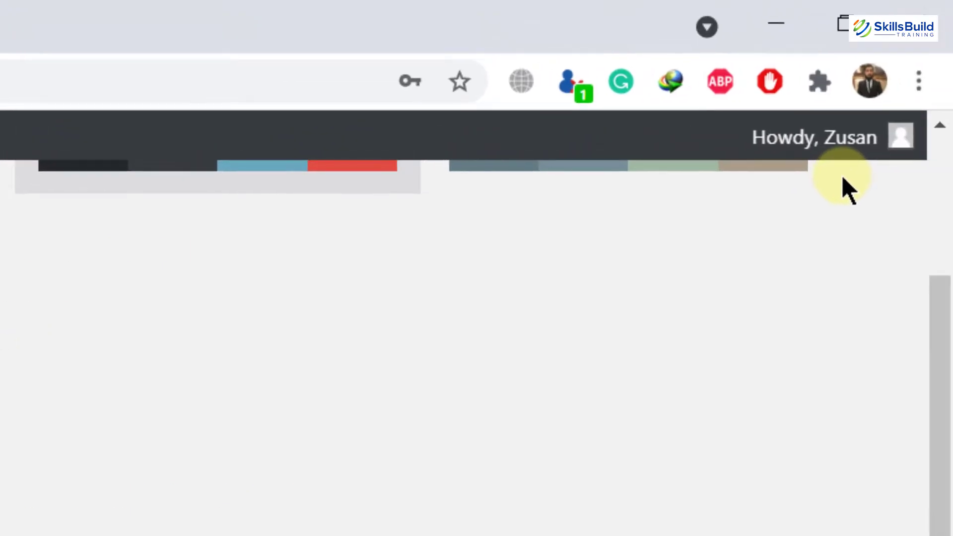
mouse_move(846, 186)
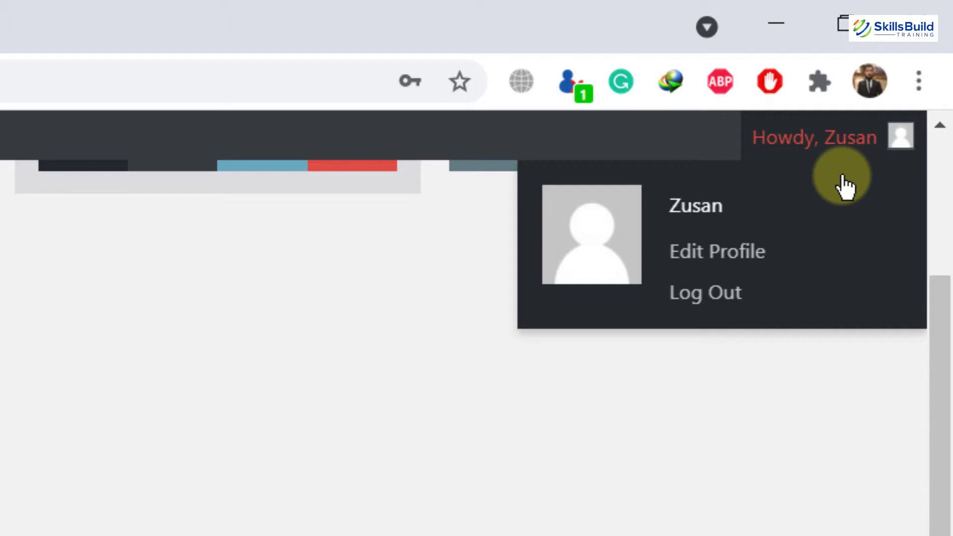
click(845, 187)
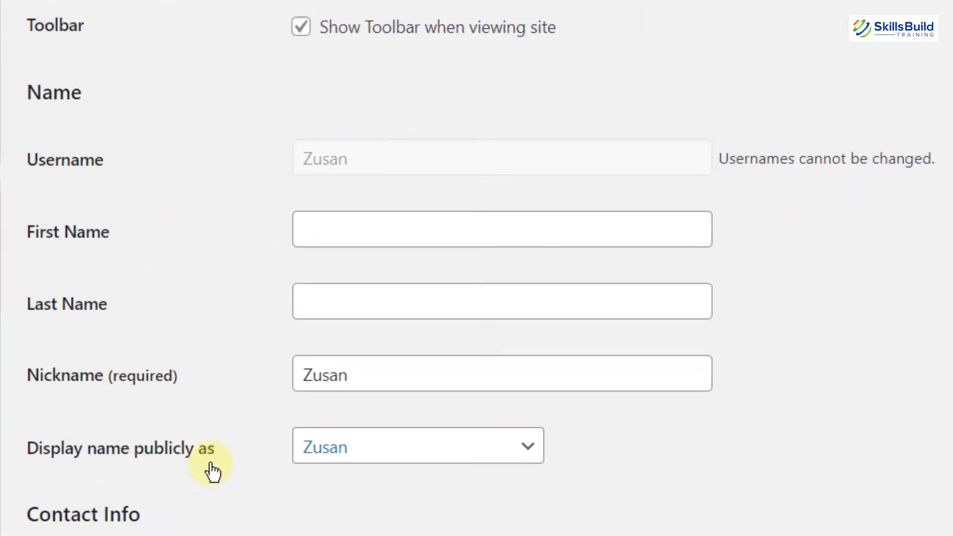
click(425, 448)
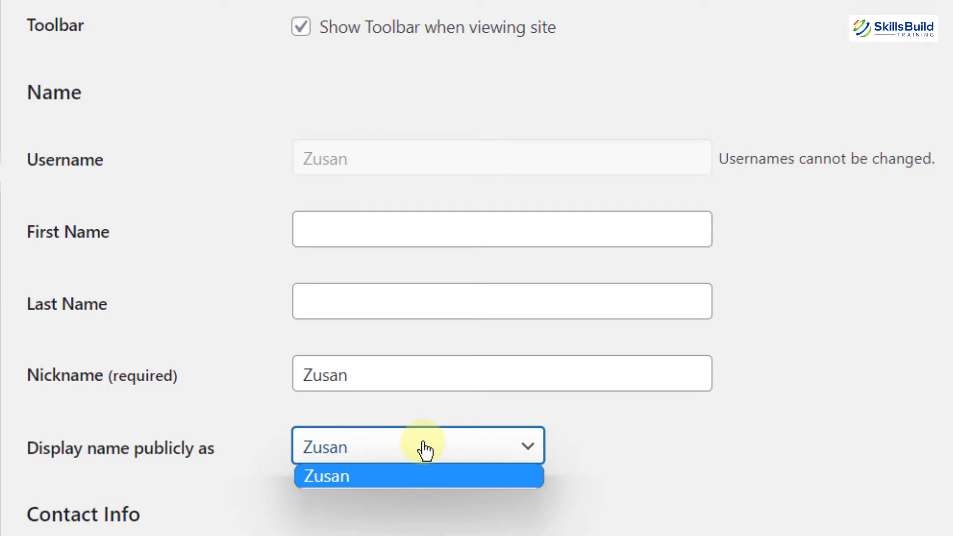
click(341, 229)
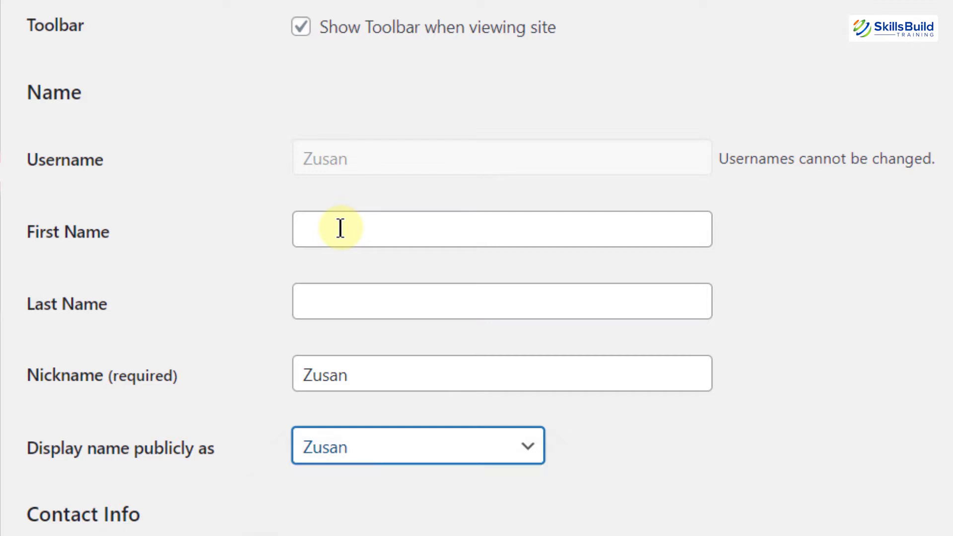
Enter "skills" as the first name and "Build" as the last name, and replace the nickname with a new one.
click(340, 228)
text(ski)
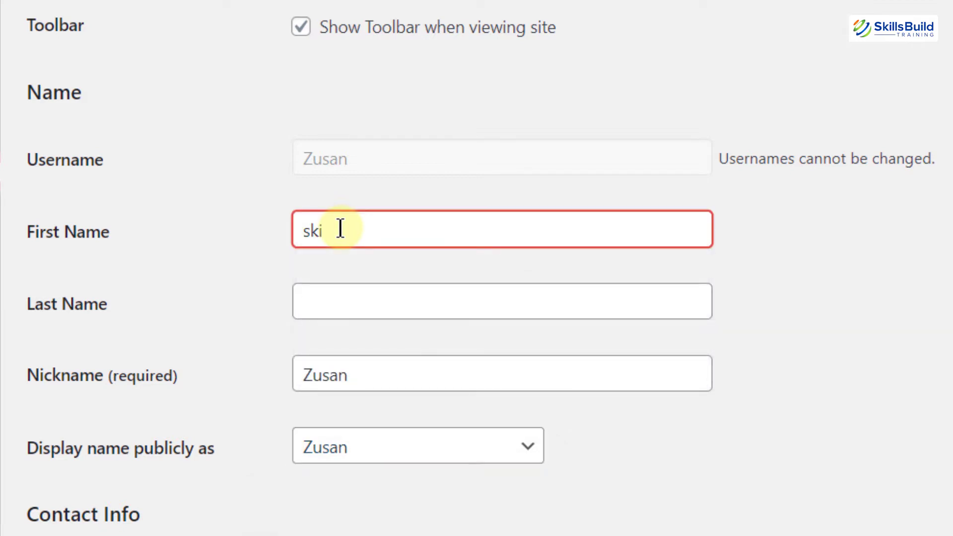
text(lls)
key(Tab)
text(Build)
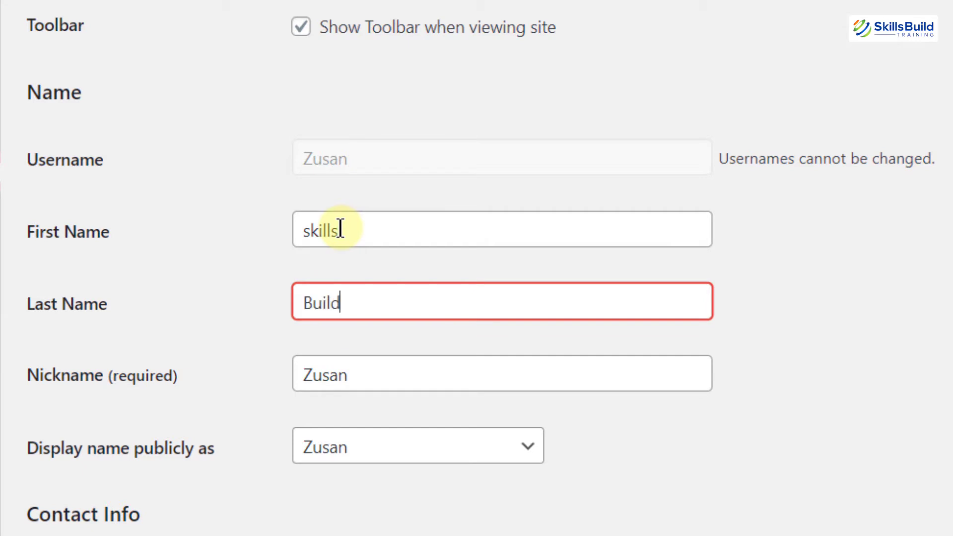
key(Tab)
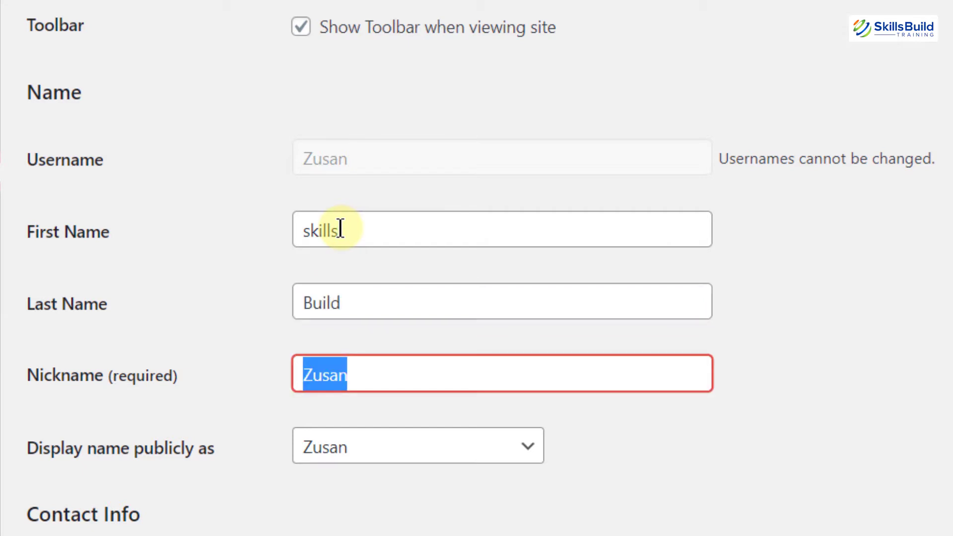
text(Zubair)
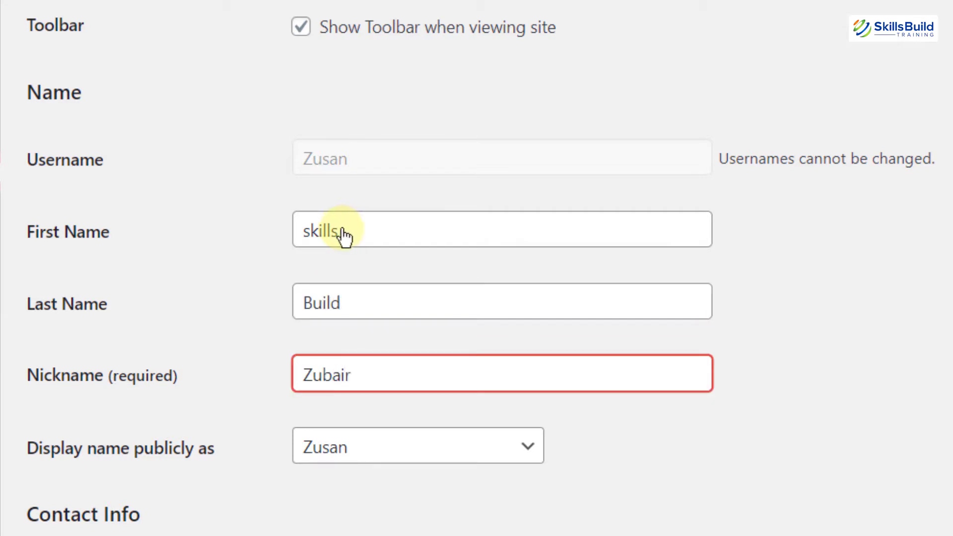
Set the publicly displayed name to the new nickname.
click(531, 454)
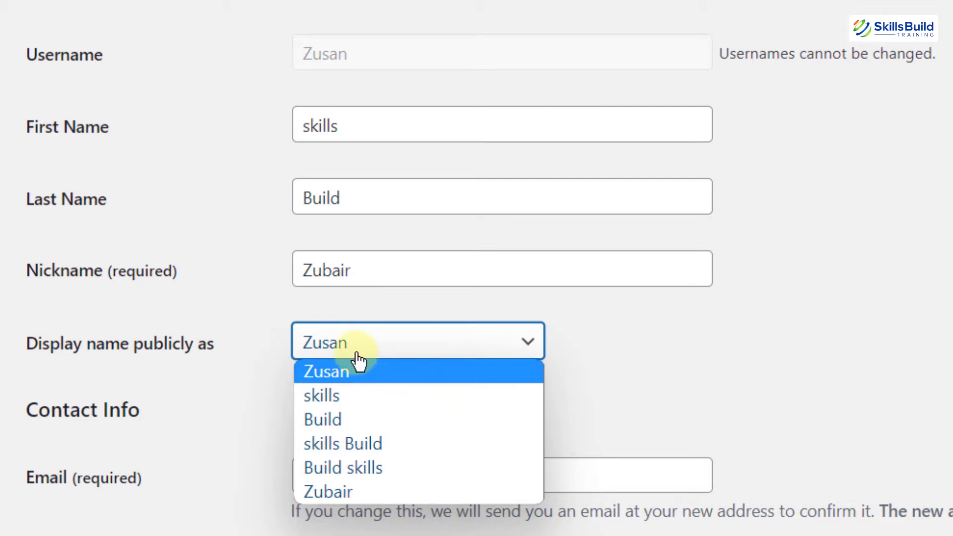
key(Down)
key(Down)
key(Down)
key(Down)
key(Down)
click(350, 492)
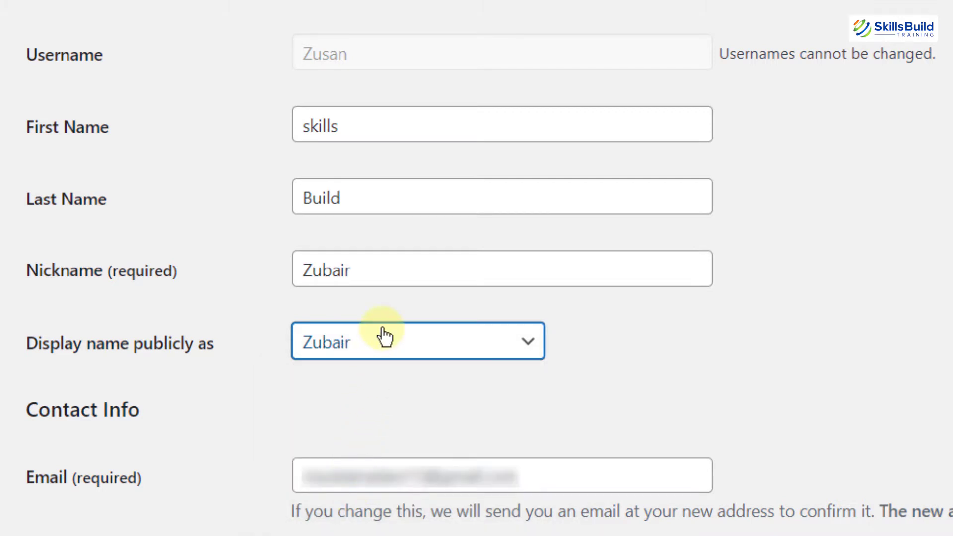
Check the name in the account menu and review the profile's contact, biography, picture, account management and Rank Math sections.
mouse_move(918, 135)
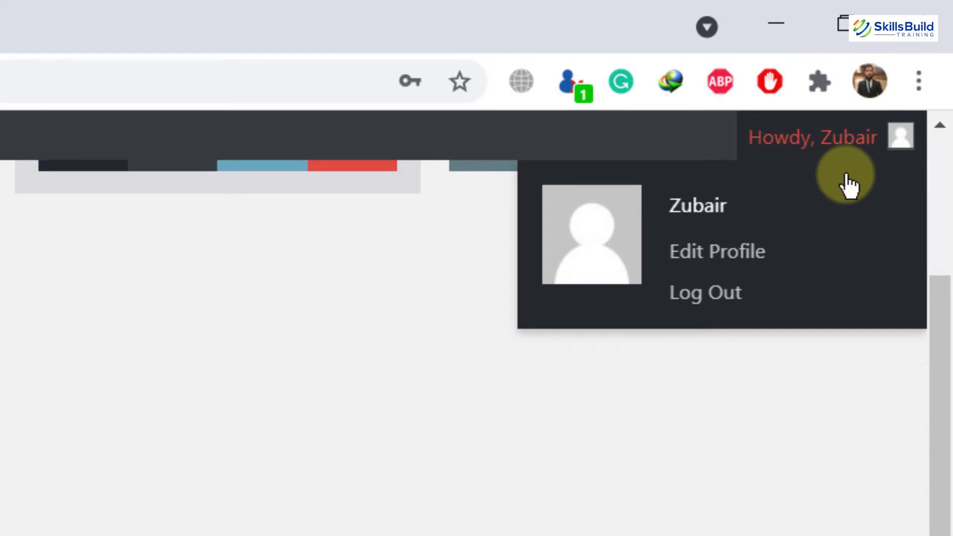
click(720, 255)
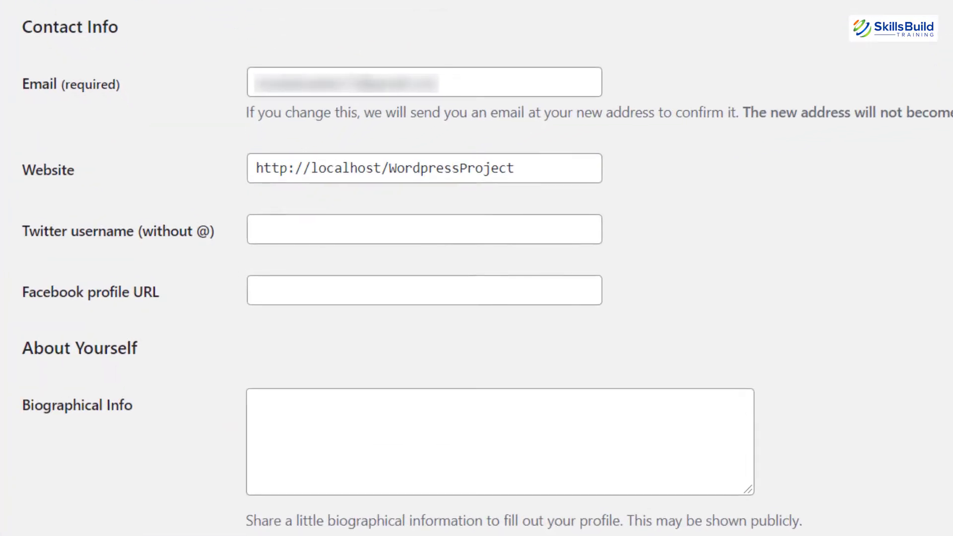
scroll(504, 141, down, 2)
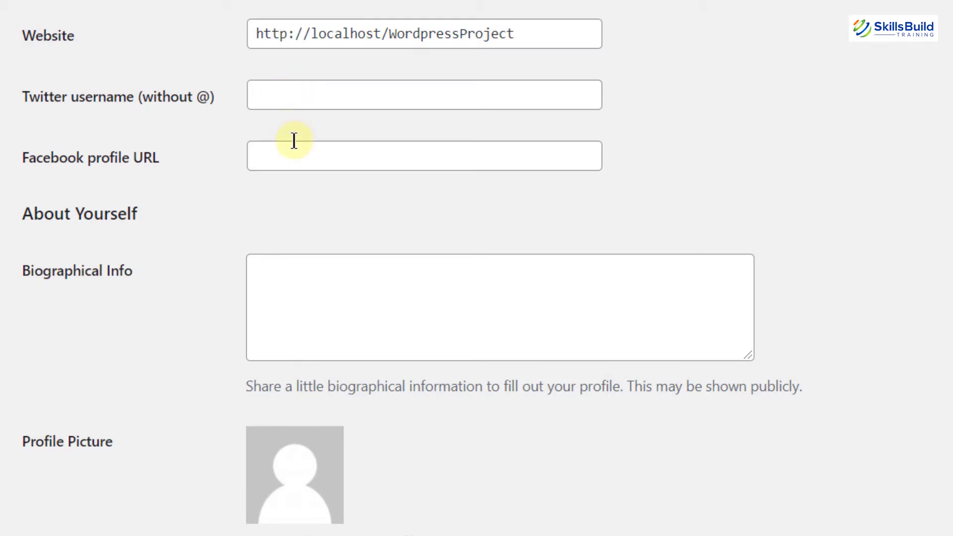
scroll(294, 141, down, 3)
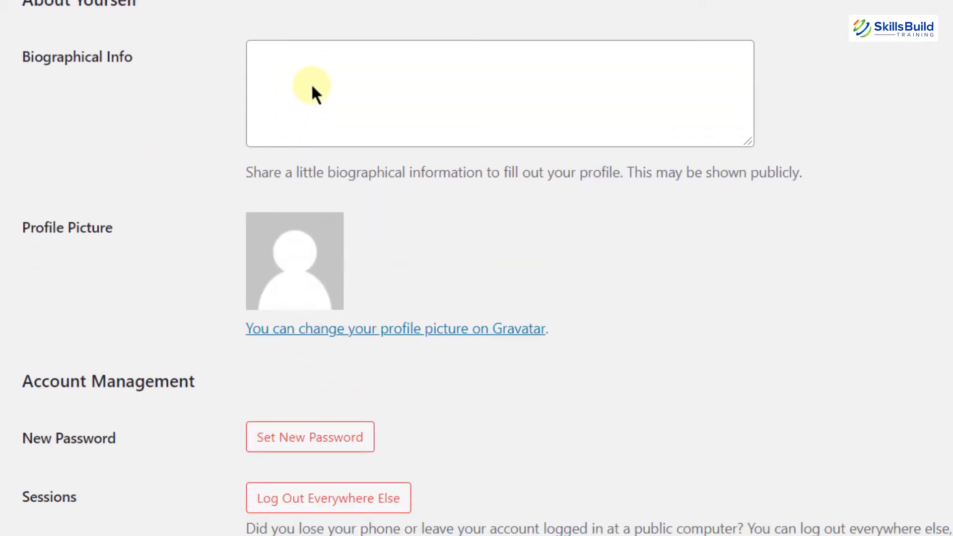
scroll(315, 76, down, 3)
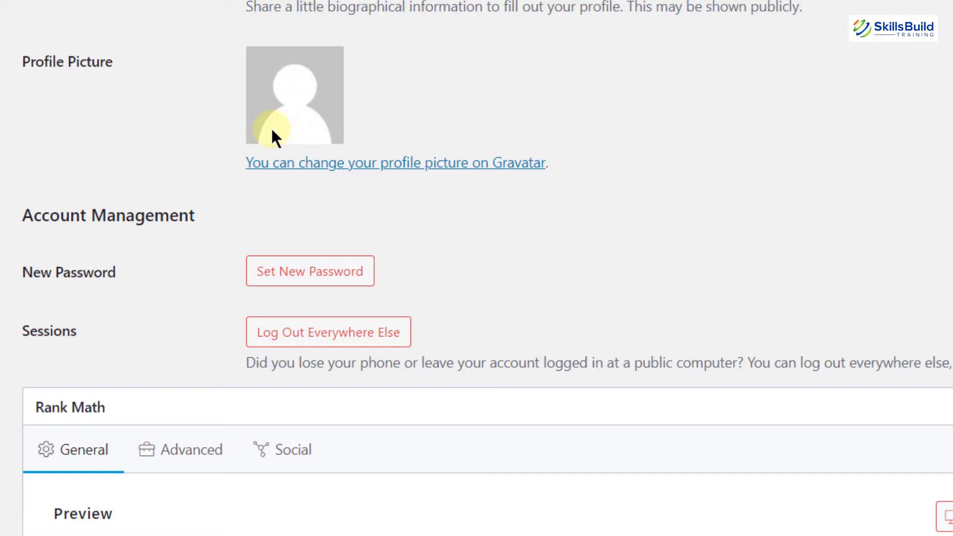
scroll(227, 127, down, 8)
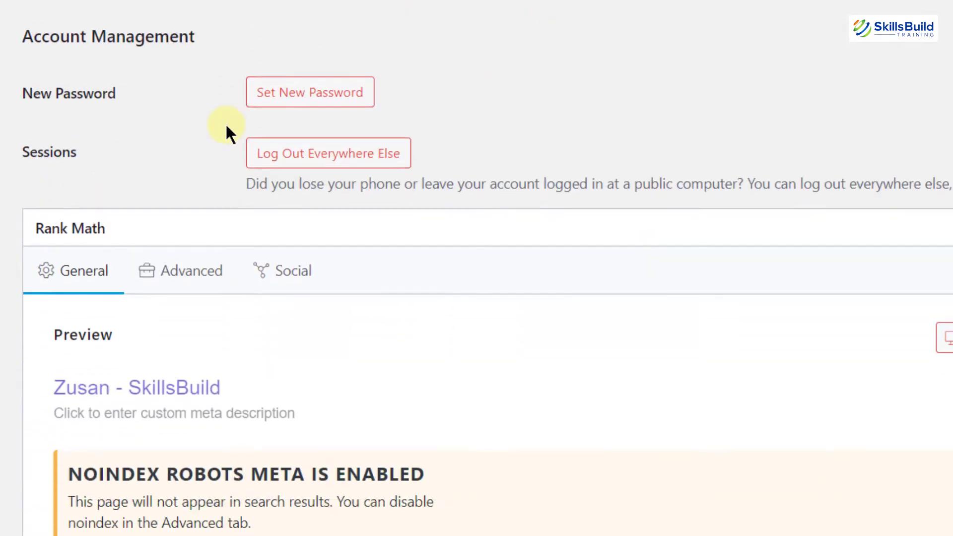
scroll(226, 132, down, 4)
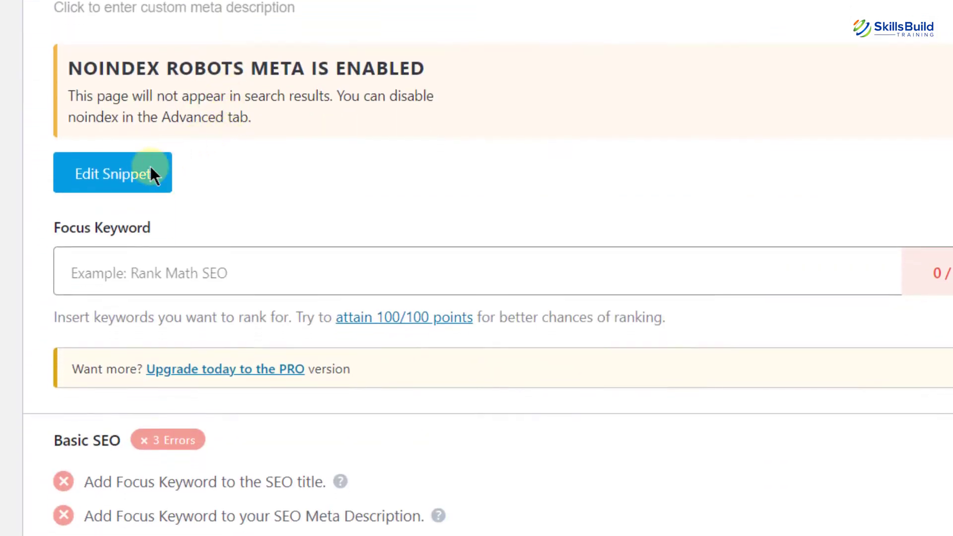
scroll(142, 179, down, 5)
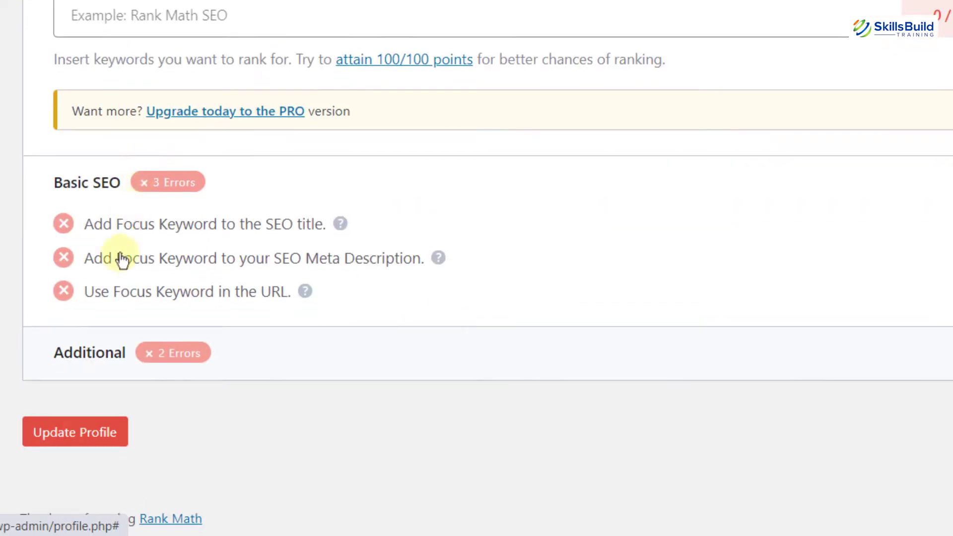
Save the changes made to the user profile.
click(81, 431)
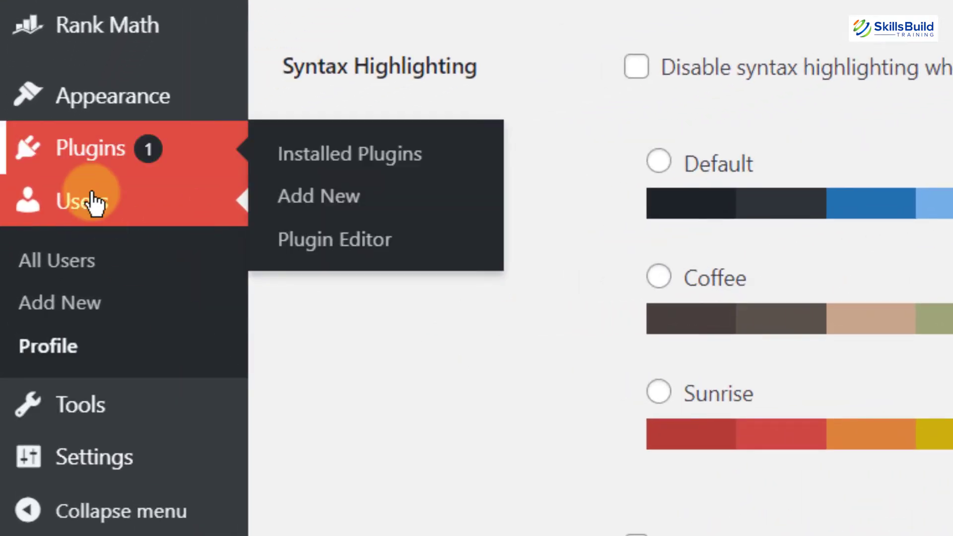
Search the directory of new plugins for "all in one SEO".
click(334, 209)
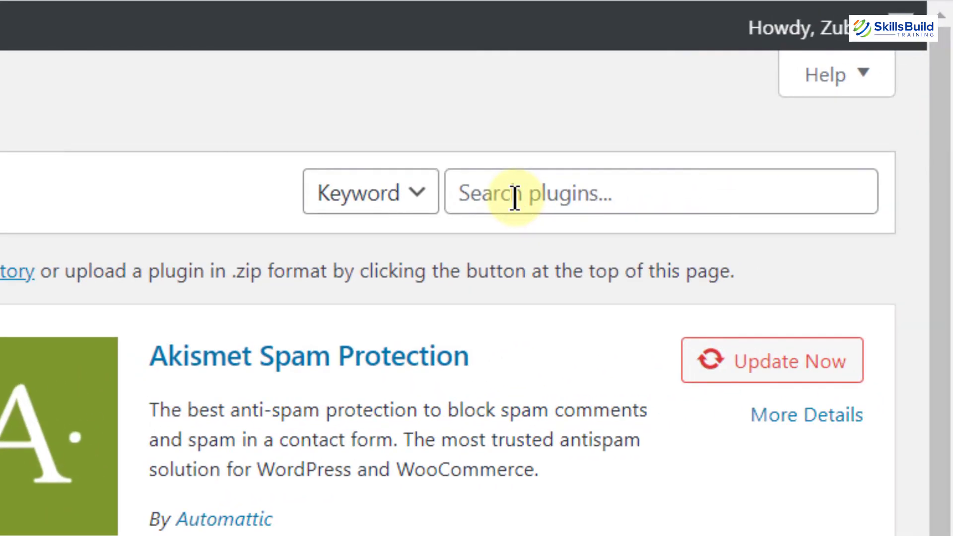
click(514, 198)
text(al)
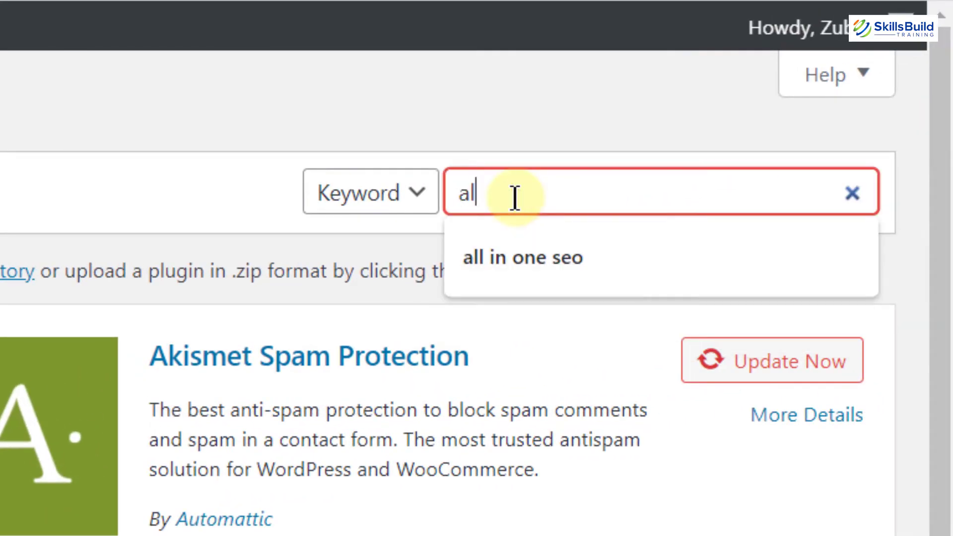
text(l in one SEO)
key(Return)
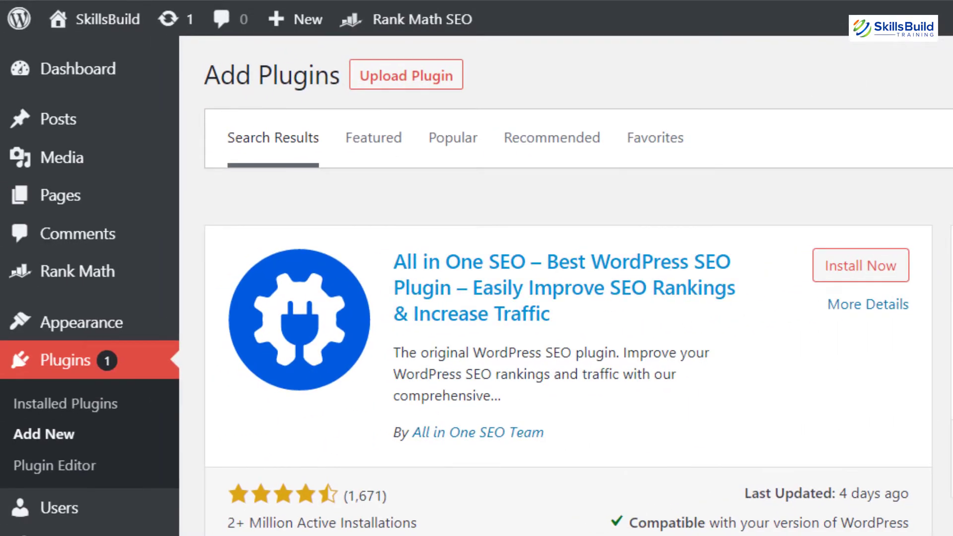
Install and activate the All in One SEO plugin.
click(872, 284)
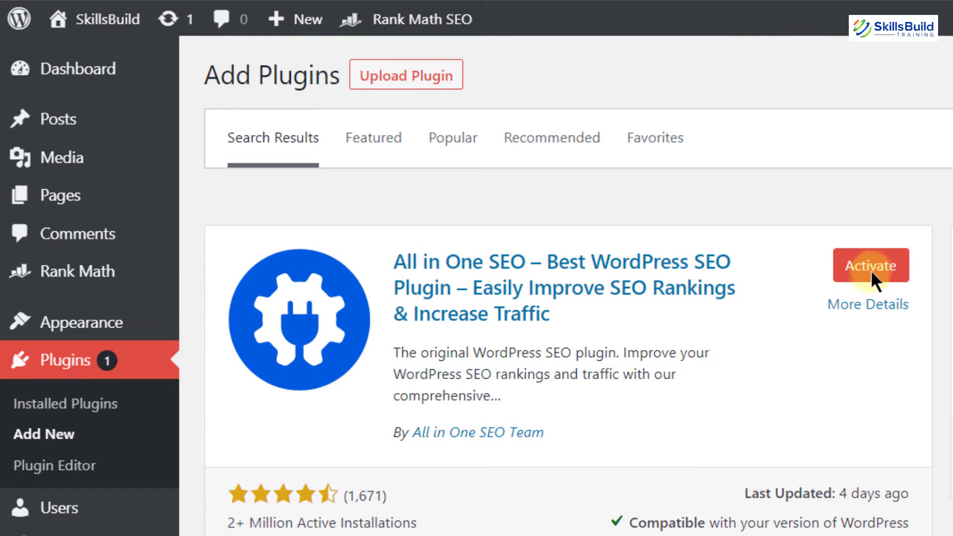
click(877, 273)
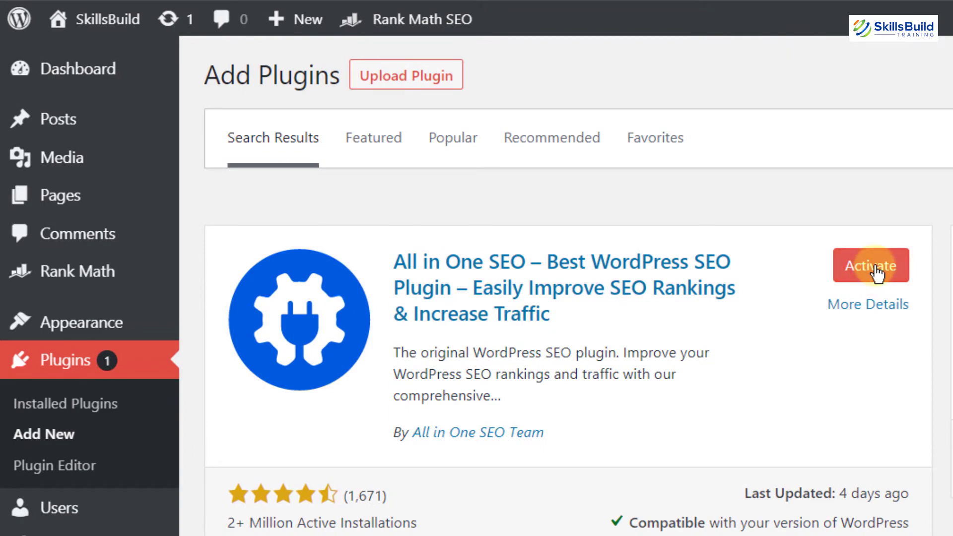
click(877, 273)
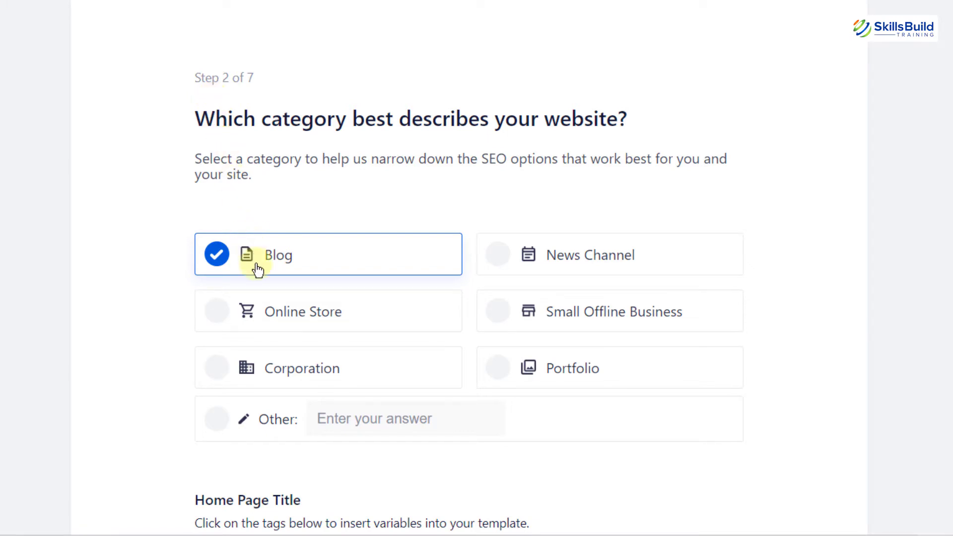
Review the home page title and meta description templates, keep them as they are, and save this page of the SEO setup wizard.
scroll(258, 270, down, 10)
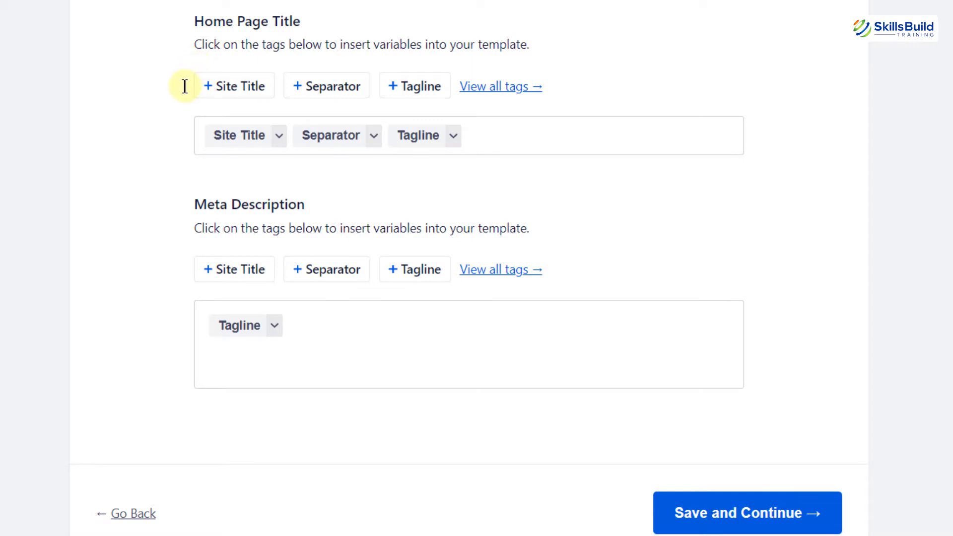
click(279, 138)
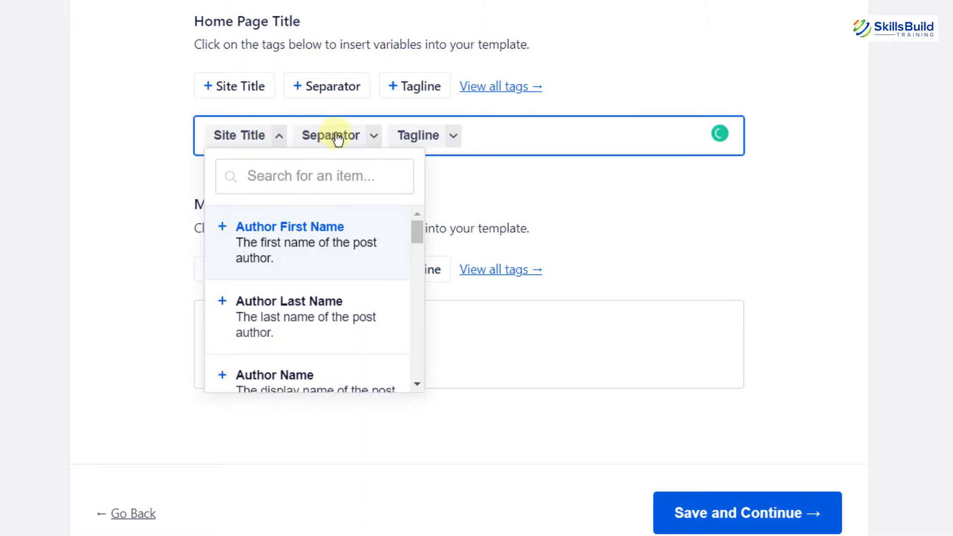
click(478, 133)
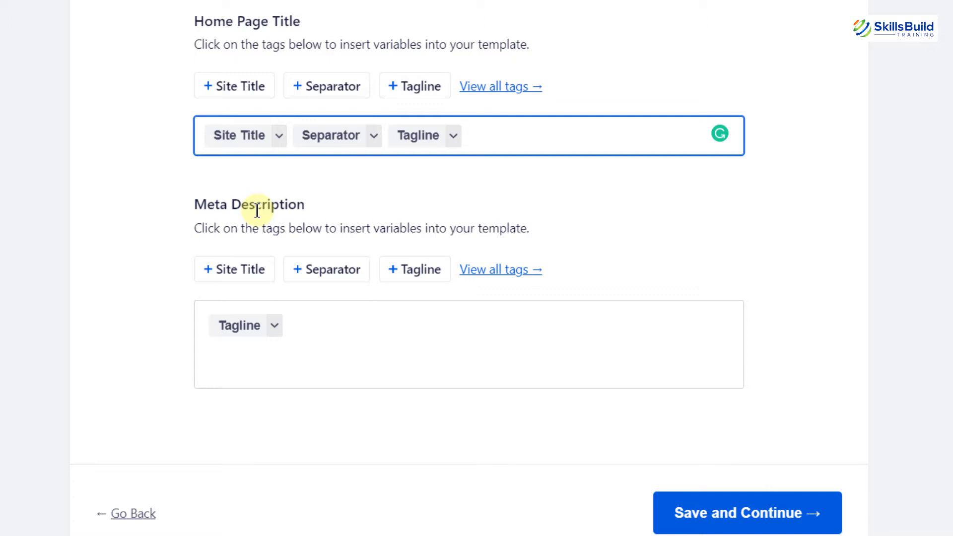
click(310, 324)
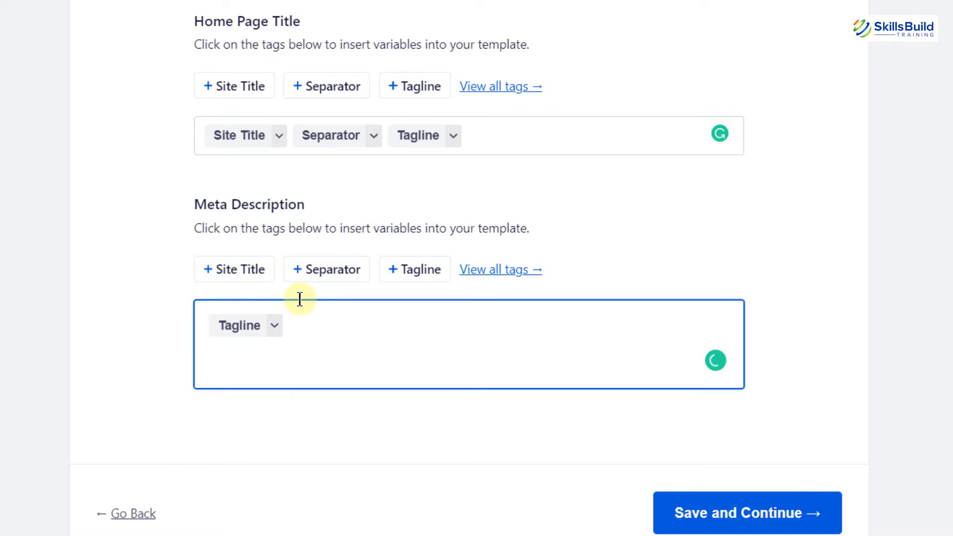
scroll(646, 477, down, 1)
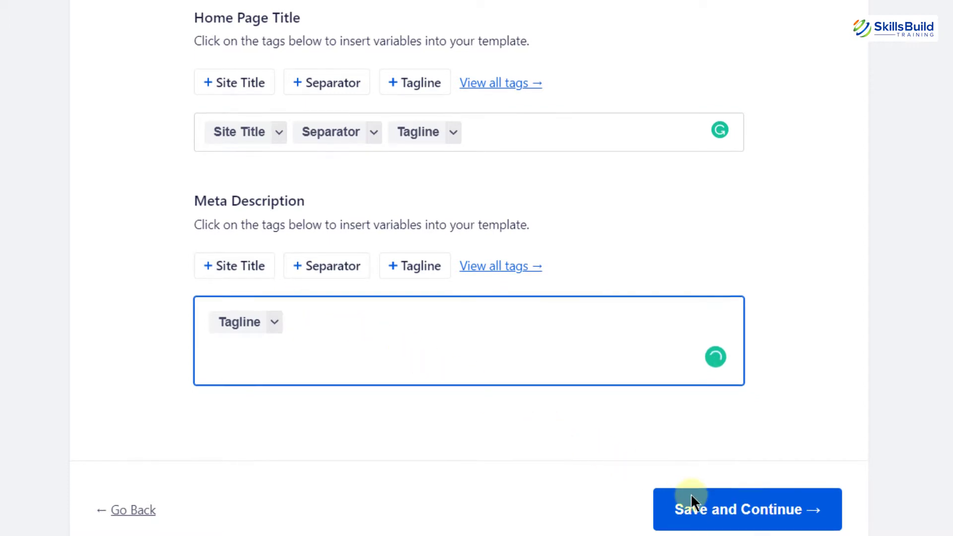
click(693, 493)
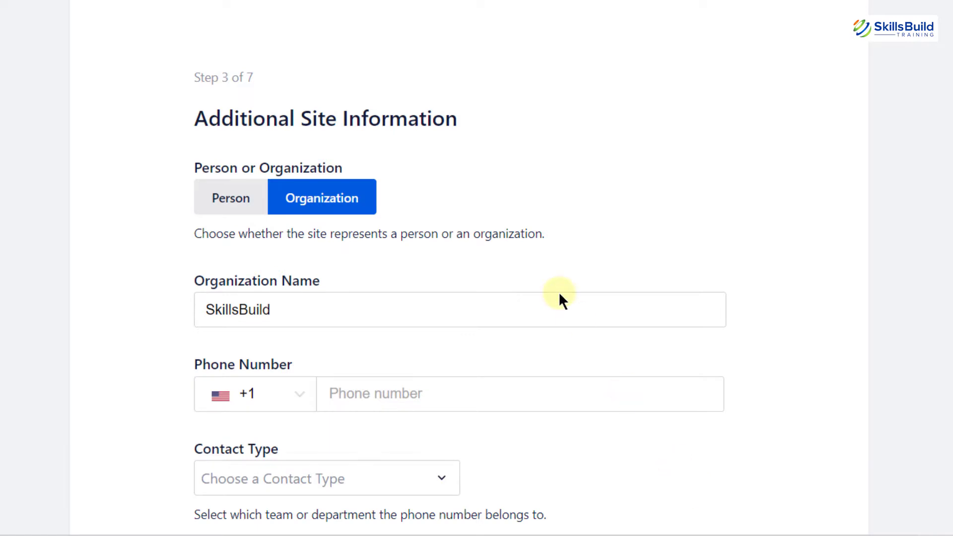
Review the wizard's additional site information fields, including the organization details, logo, default social share image and social profiles.
scroll(560, 296, down, 5)
scroll(560, 296, down, 6)
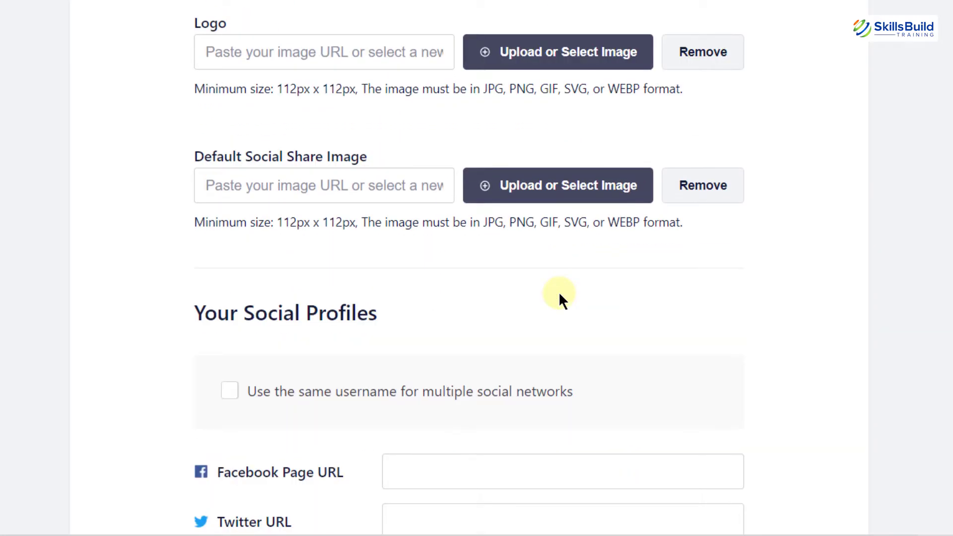
scroll(559, 296, down, 15)
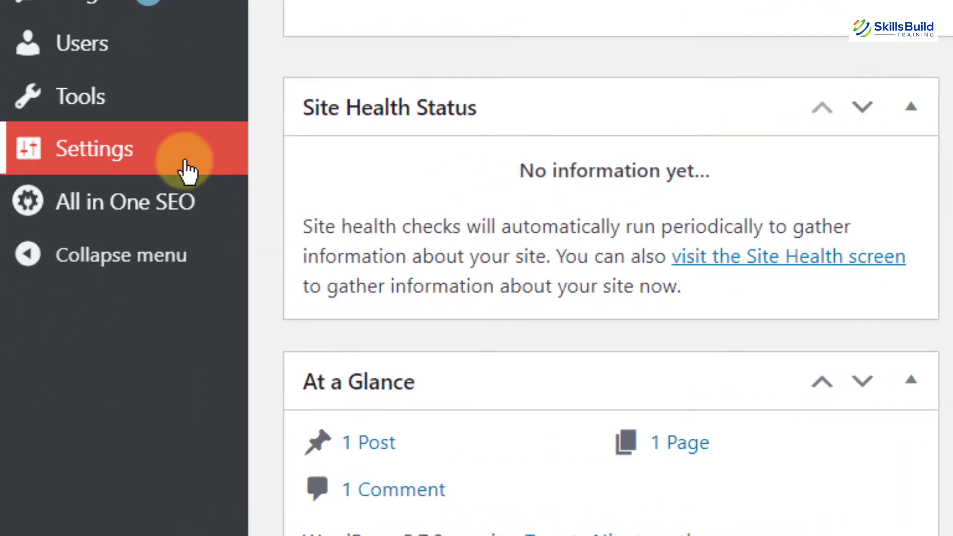
Discourage search engines from indexing the site in the reading settings and save the change.
mouse_move(73, 354)
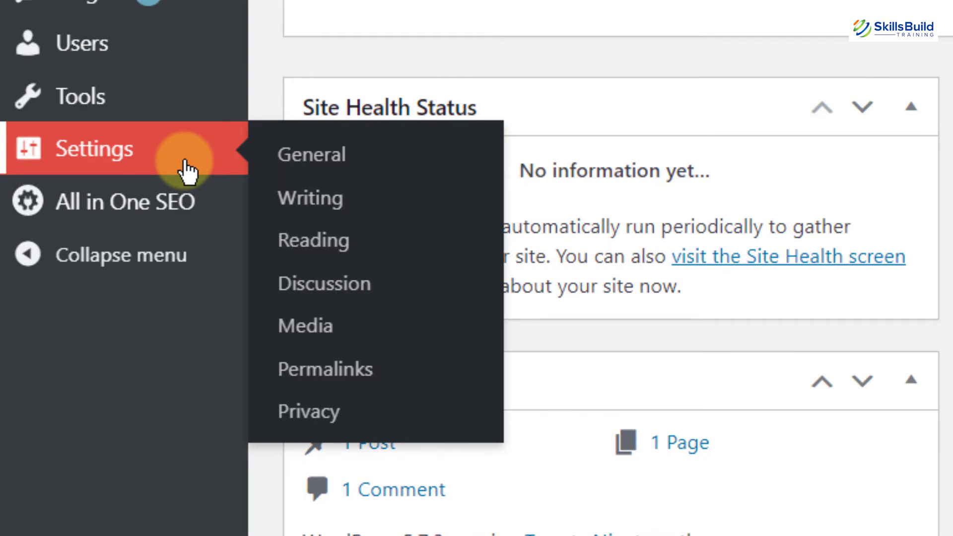
click(387, 251)
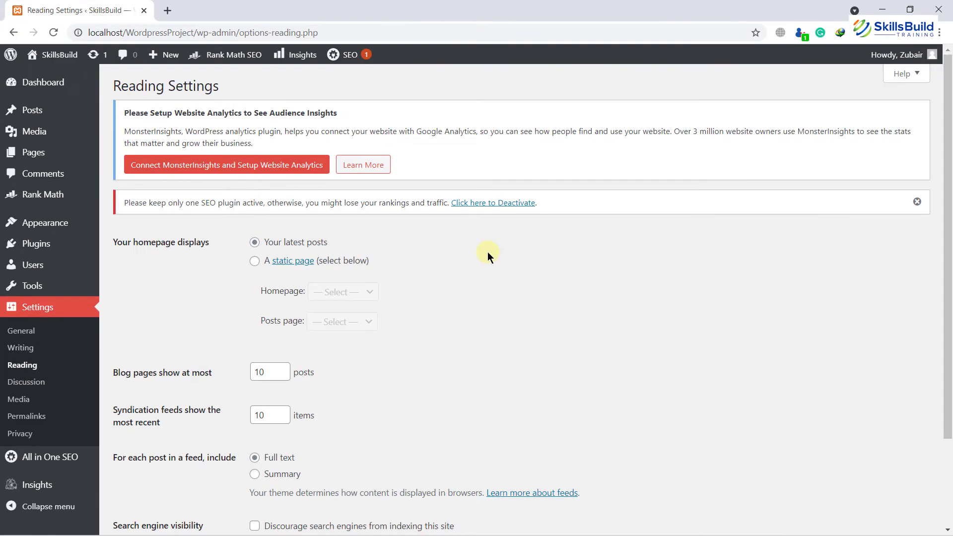
scroll(487, 251, down, 2)
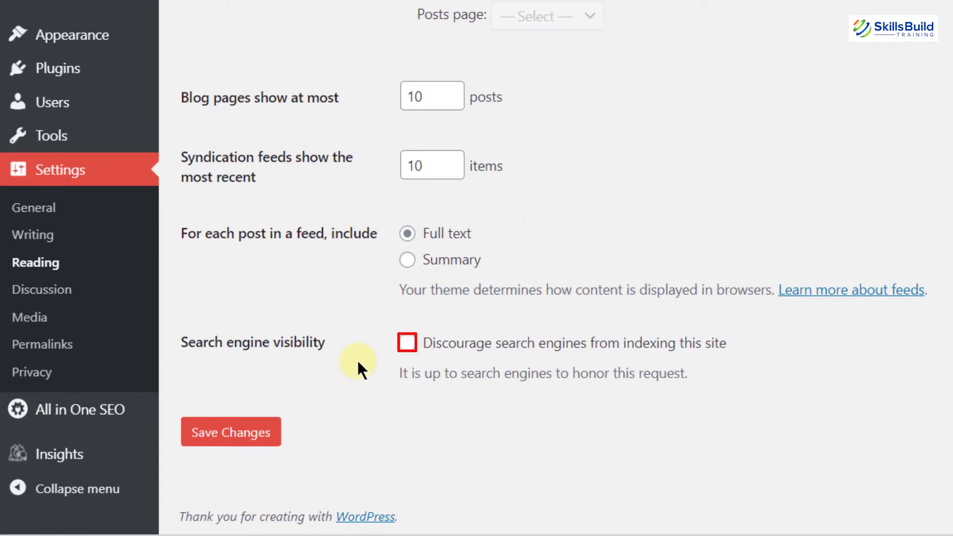
click(408, 343)
click(223, 436)
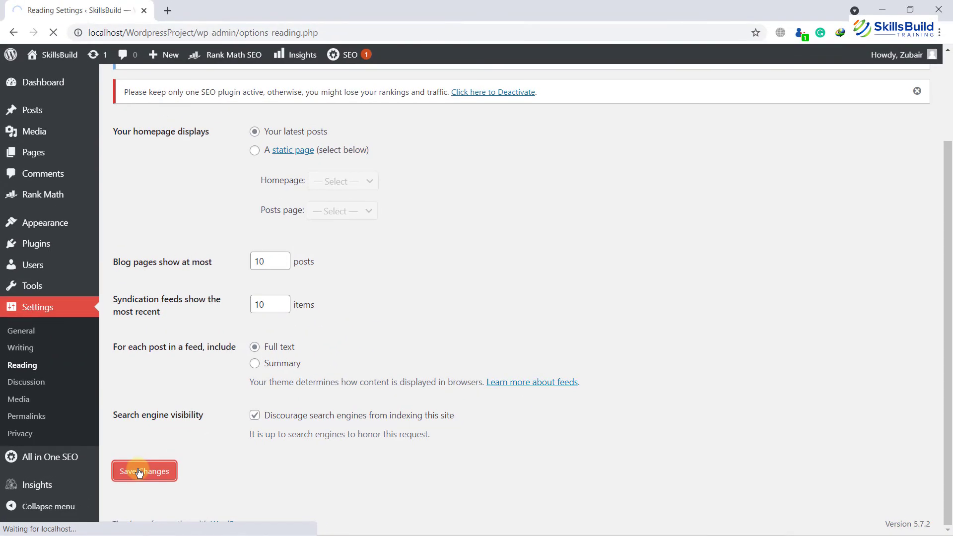
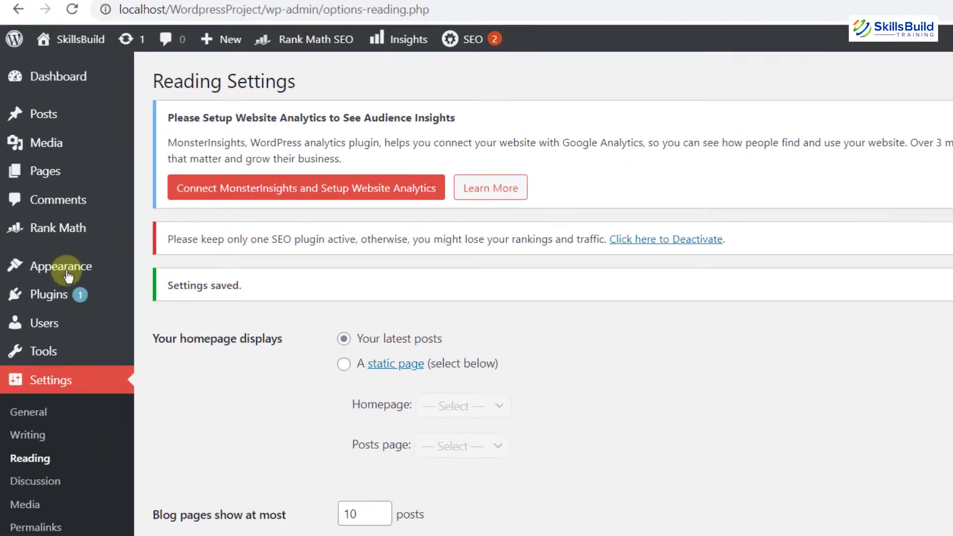
Find the Contact Form by WPForms plugin by searching for "wp form" and install it.
mouse_move(50, 227)
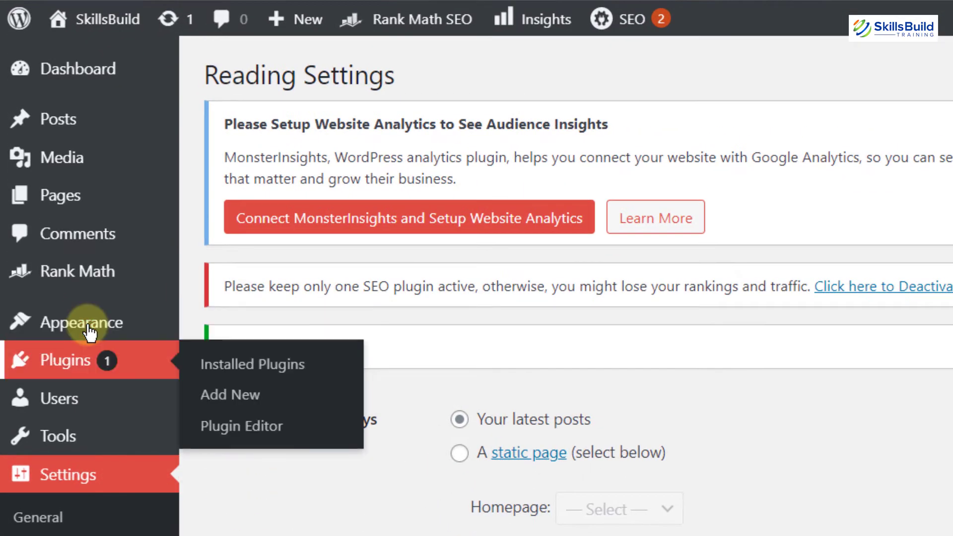
click(250, 397)
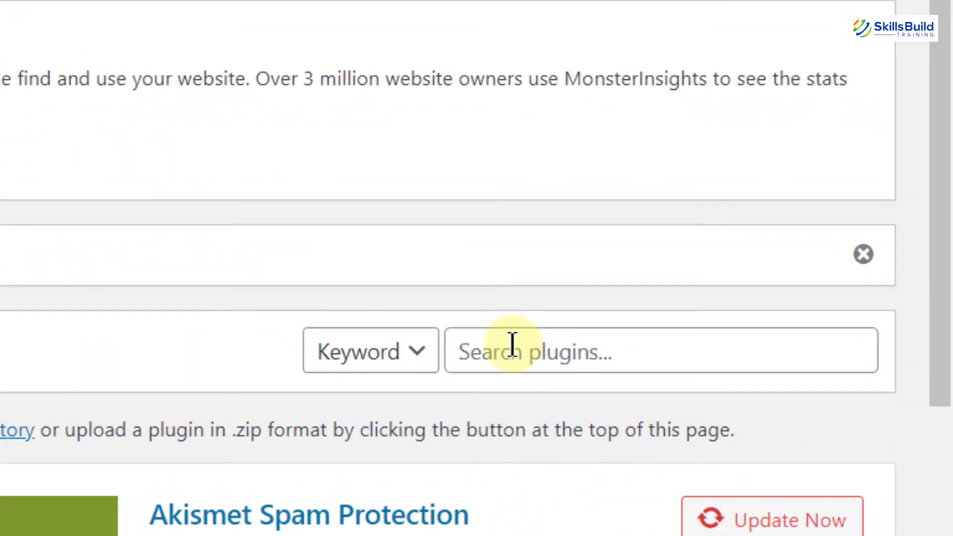
click(777, 237)
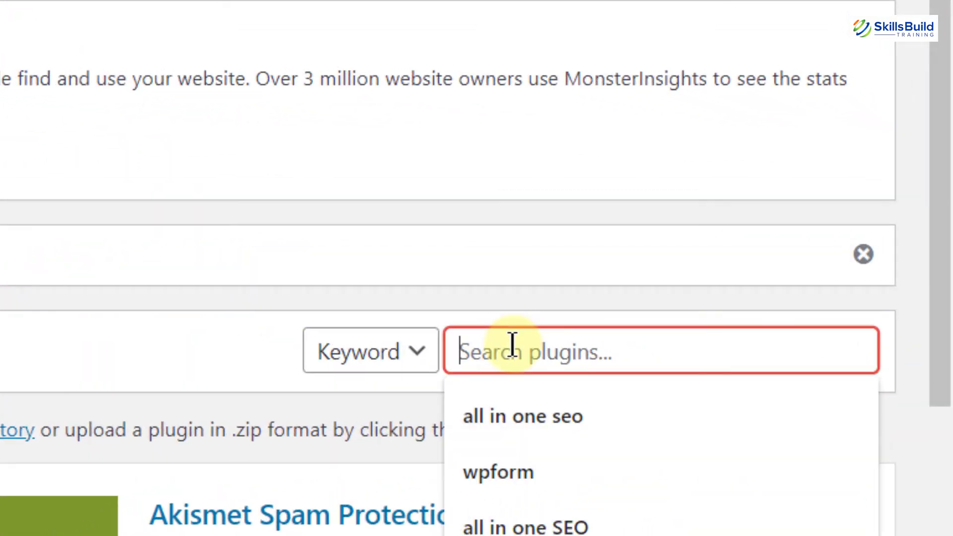
text(wp form)
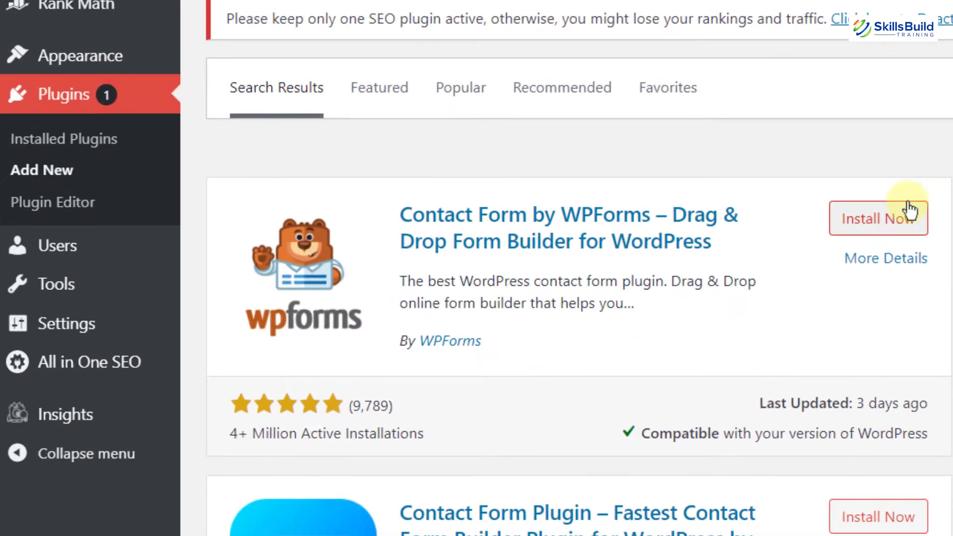
click(849, 219)
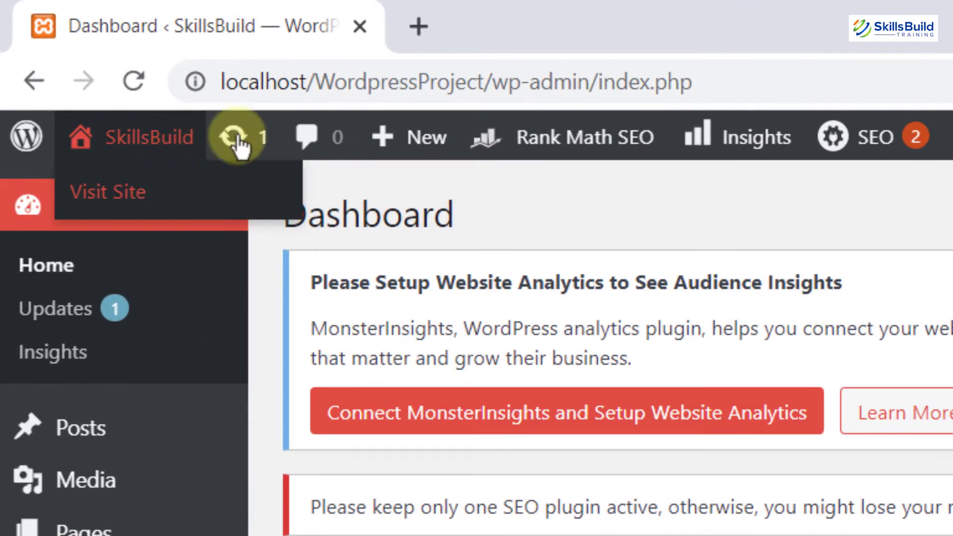
Open the "Hello world!" post on the live site, examine its URL and return to the dashboard.
click(571, 11)
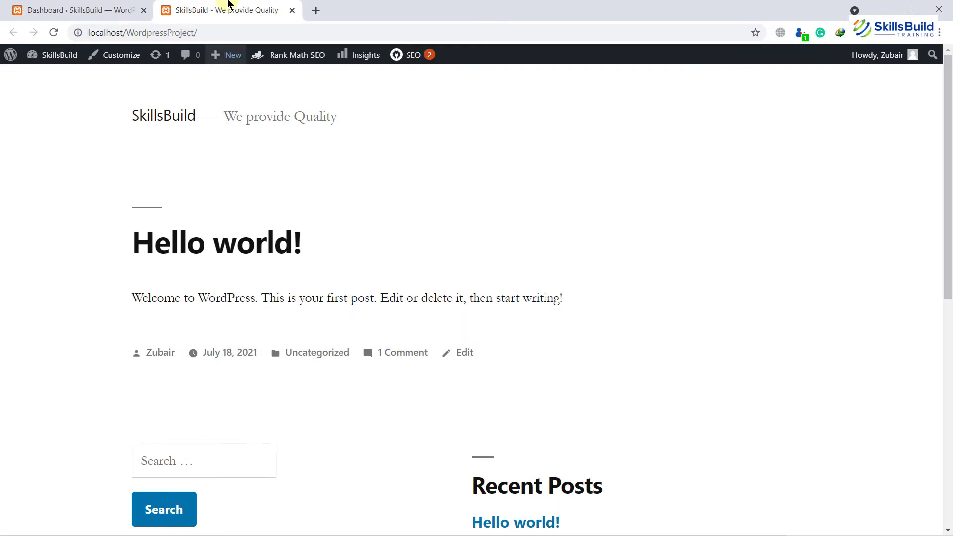
click(220, 253)
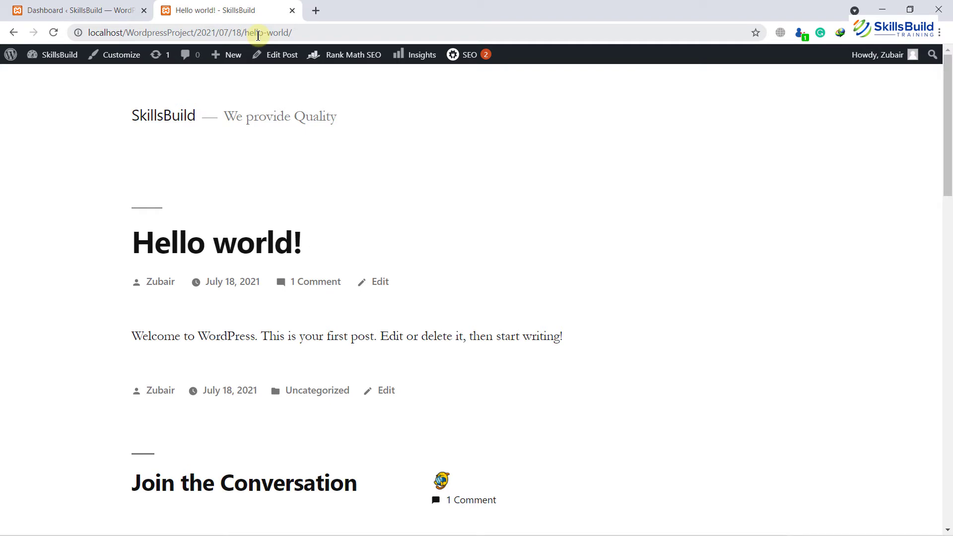
click(75, 10)
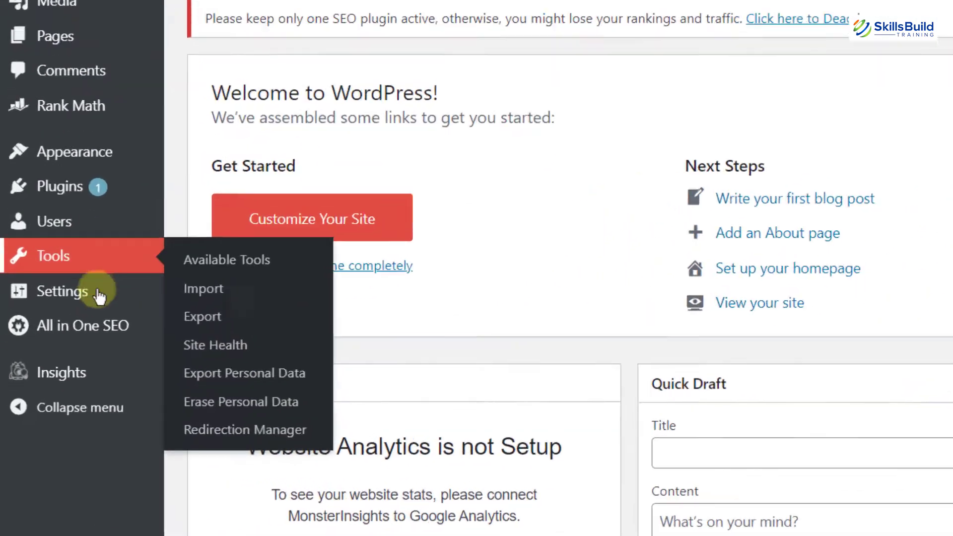
Open the permalink settings and compare the selected URL structure with the address of the "Hello world!" post.
mouse_move(48, 351)
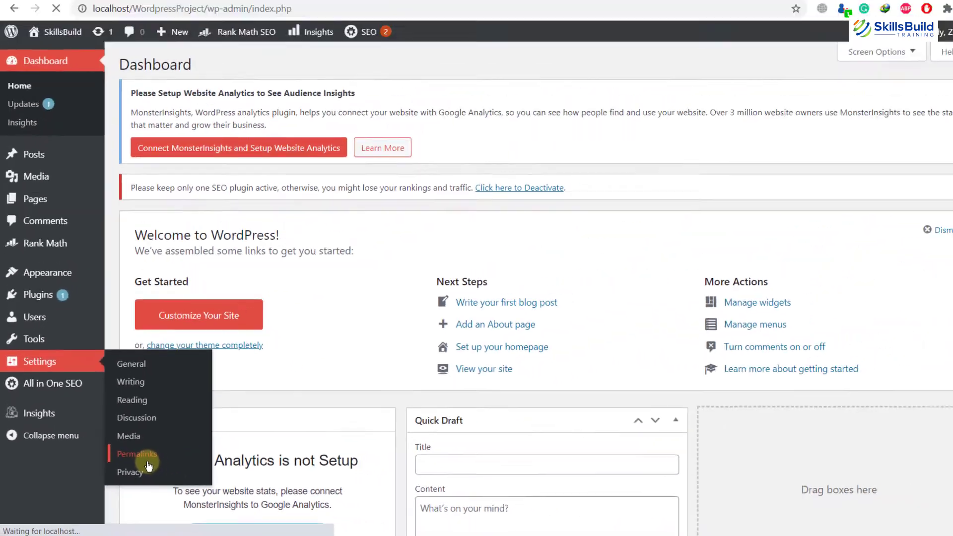
click(294, 440)
scroll(269, 429, down, 1)
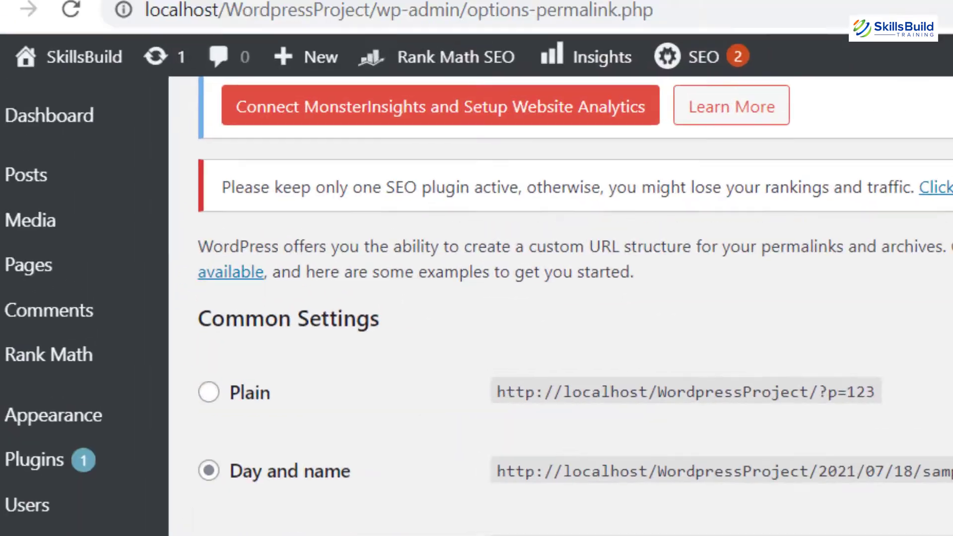
click(588, 15)
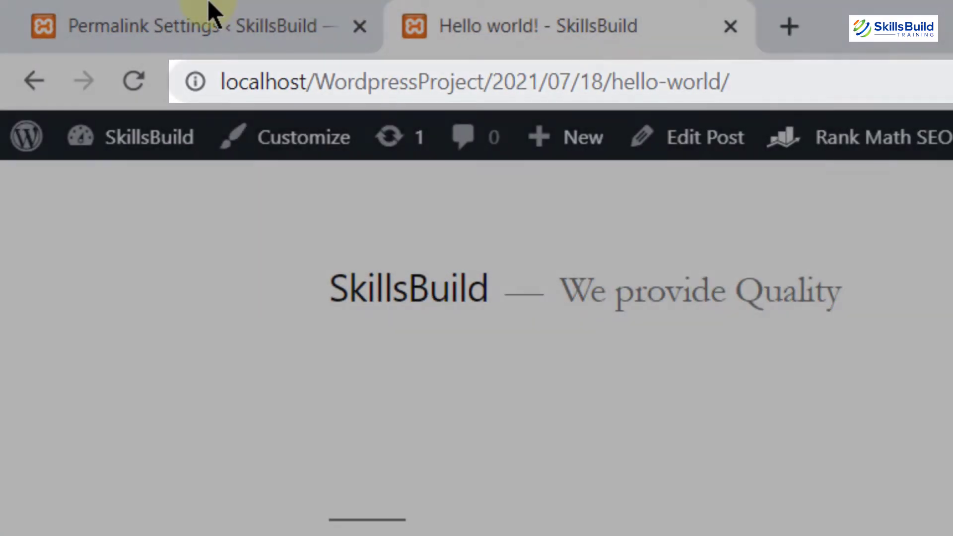
click(210, 12)
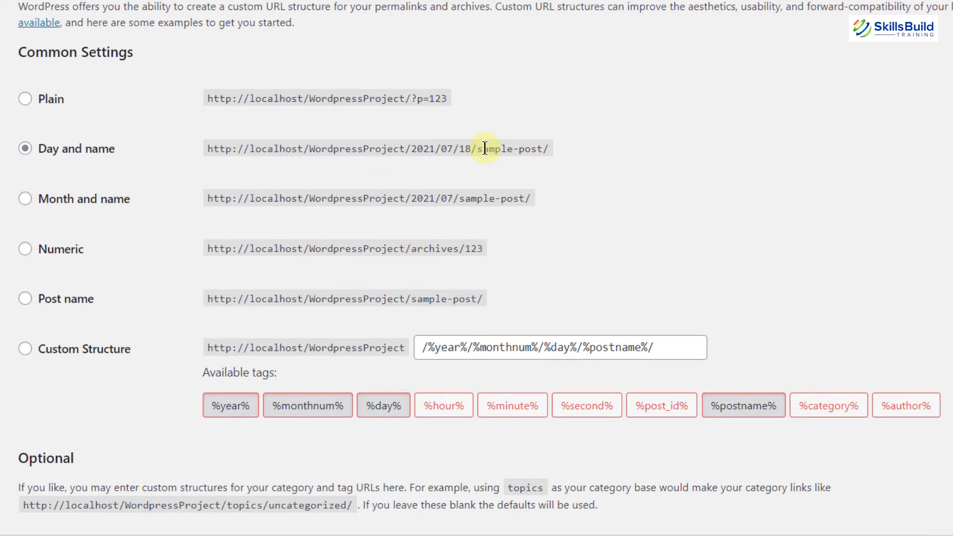
Choose a custom permalink structure and replace its tags with /%category%/%postname%/.
click(26, 350)
click(697, 350)
key(ctrl+a)
key(BackSpace)
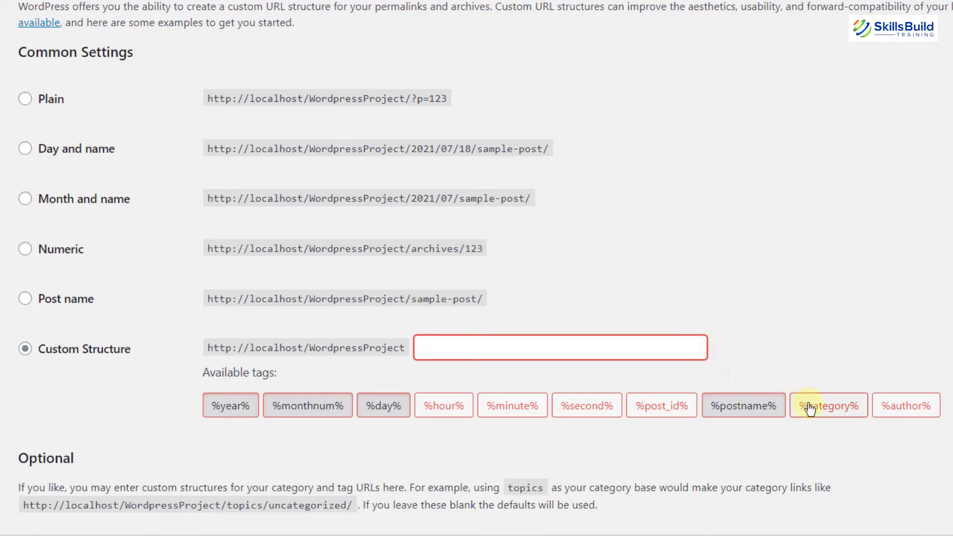
click(823, 416)
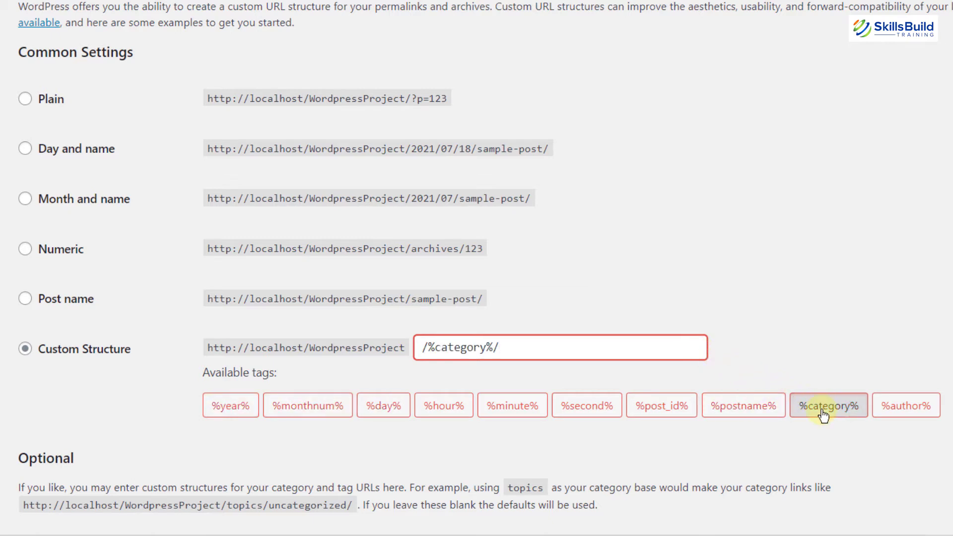
click(759, 408)
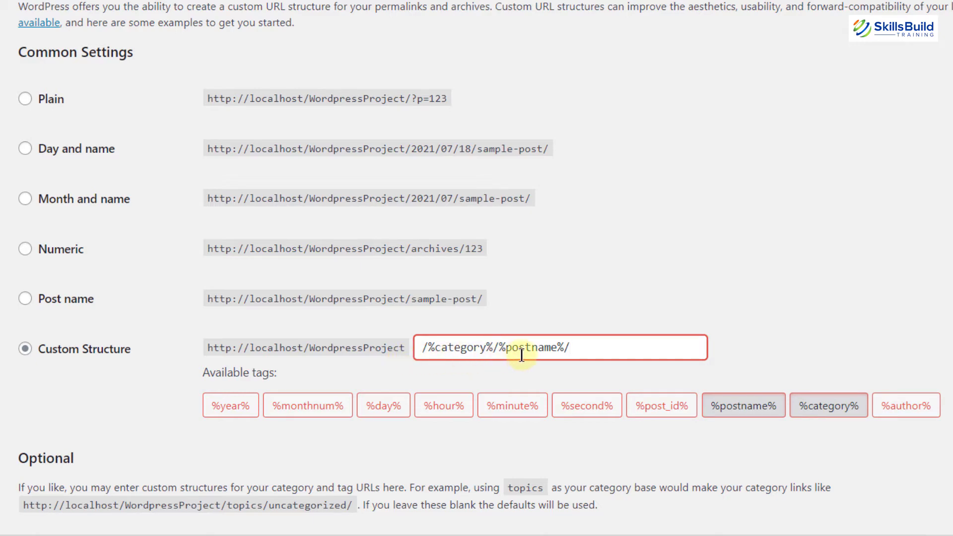
Save the custom permalink structure and reload the live "Hello world!" post to check its URL.
scroll(522, 355, down, 4)
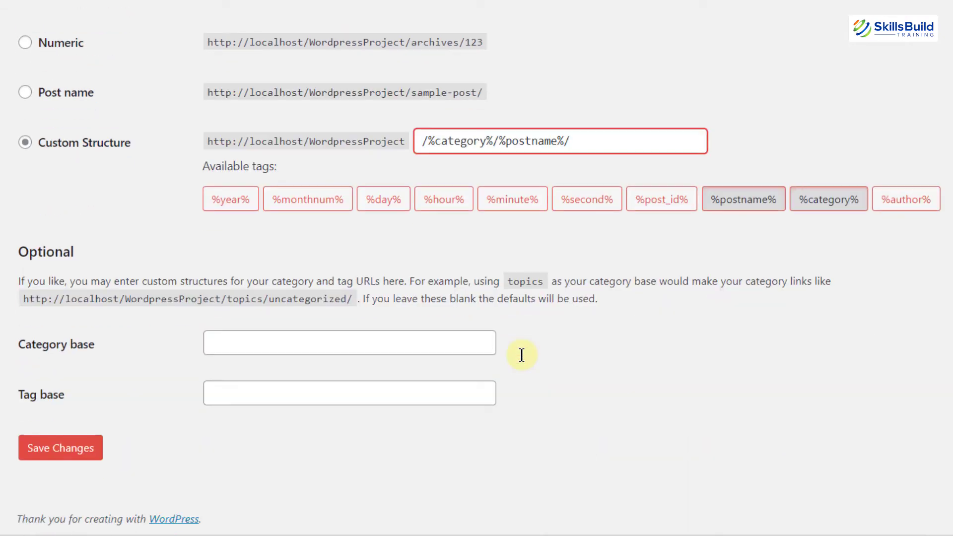
click(88, 449)
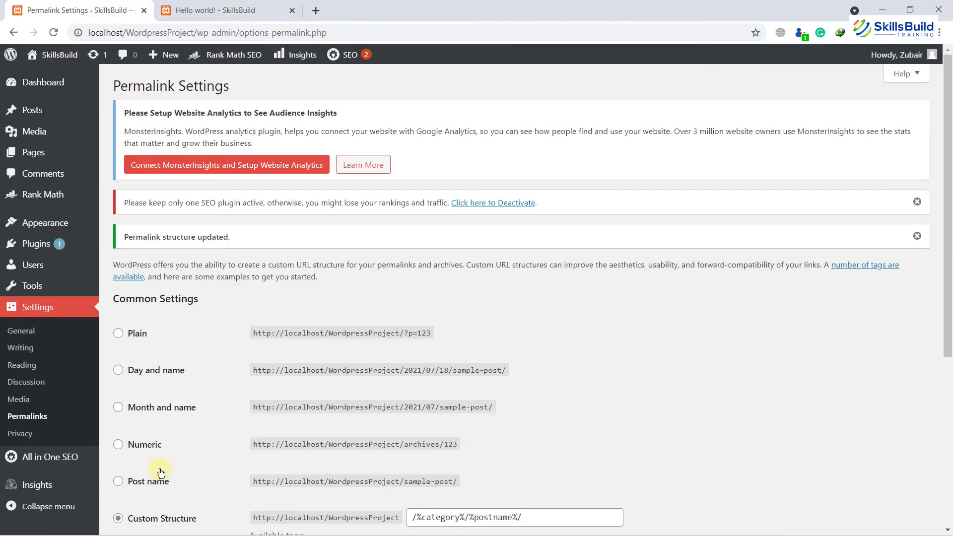
key(ctrl+Tab)
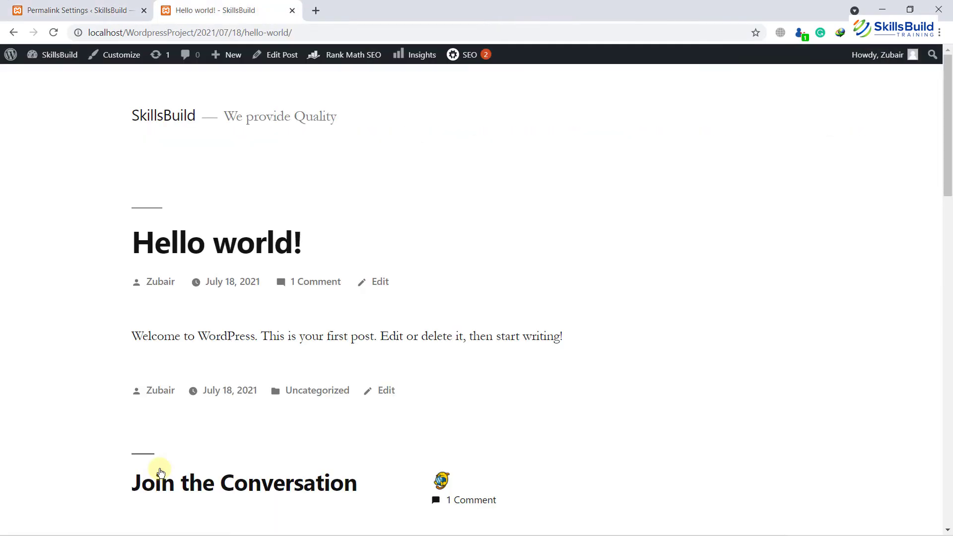
key(F5)
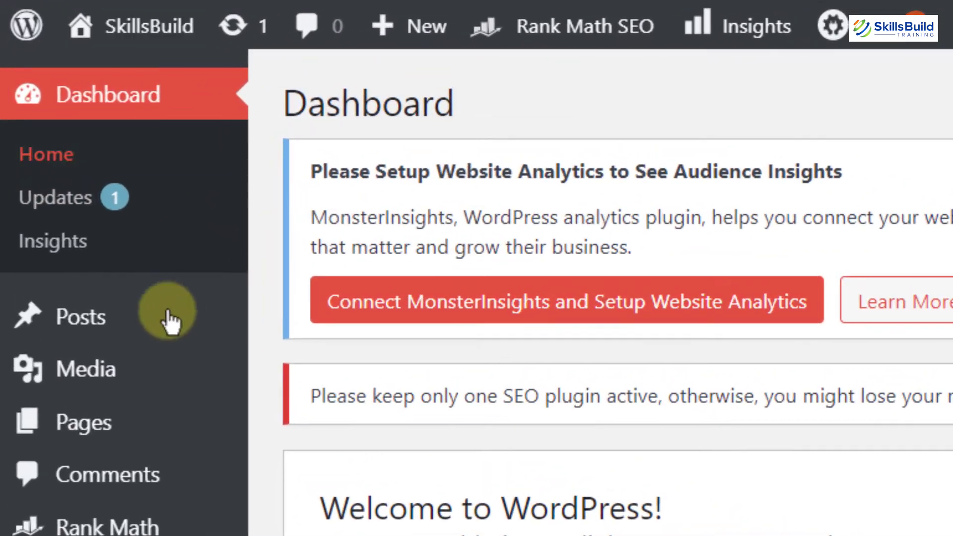
Open the Uncategorized post category for editing.
mouse_move(62, 174)
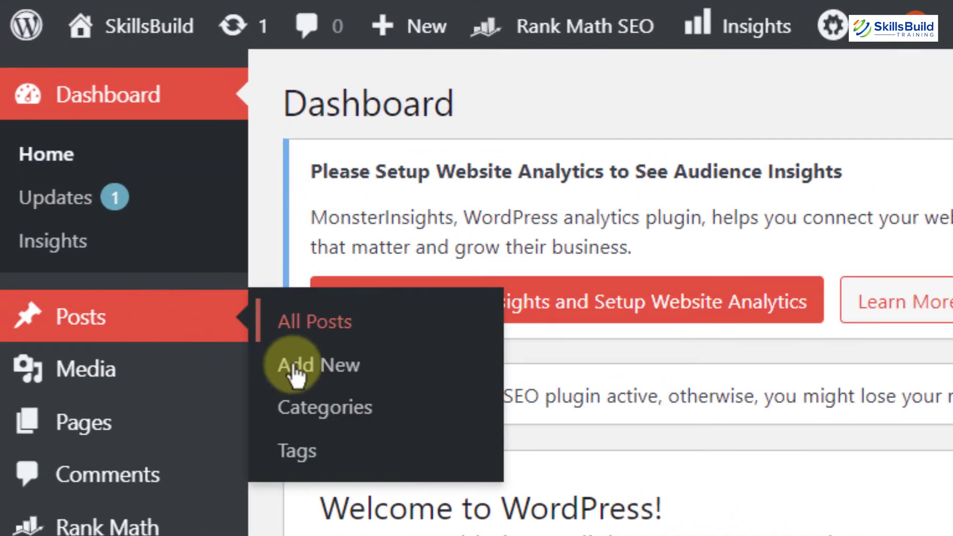
click(322, 405)
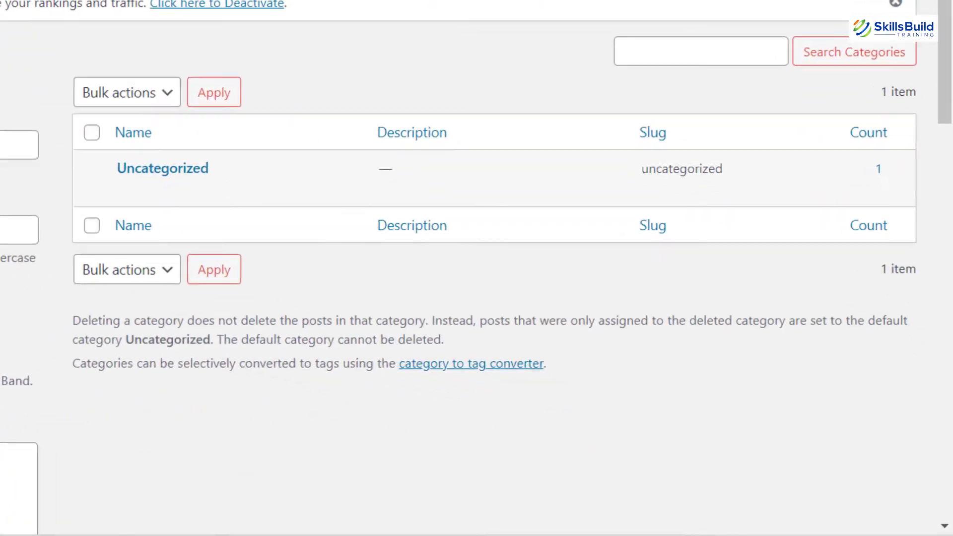
mouse_move(451, 287)
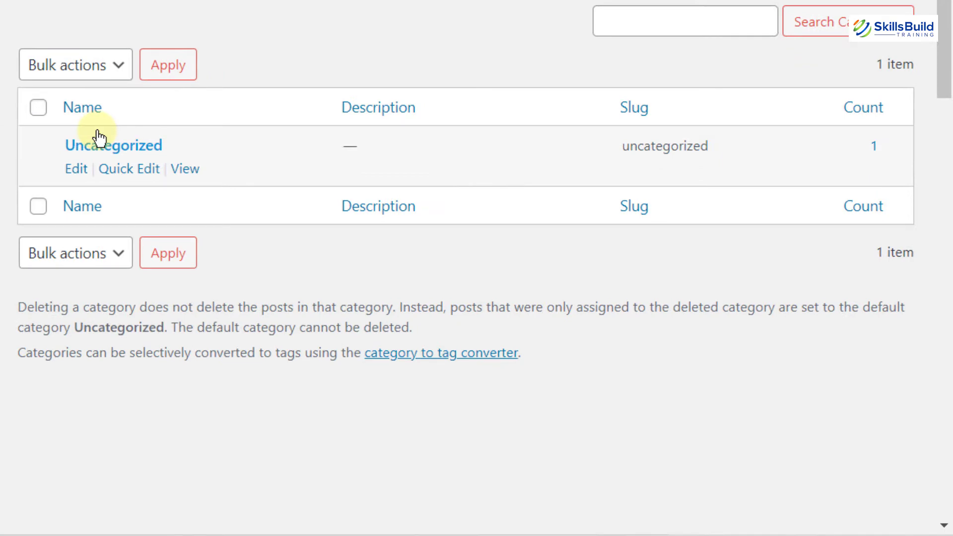
click(78, 170)
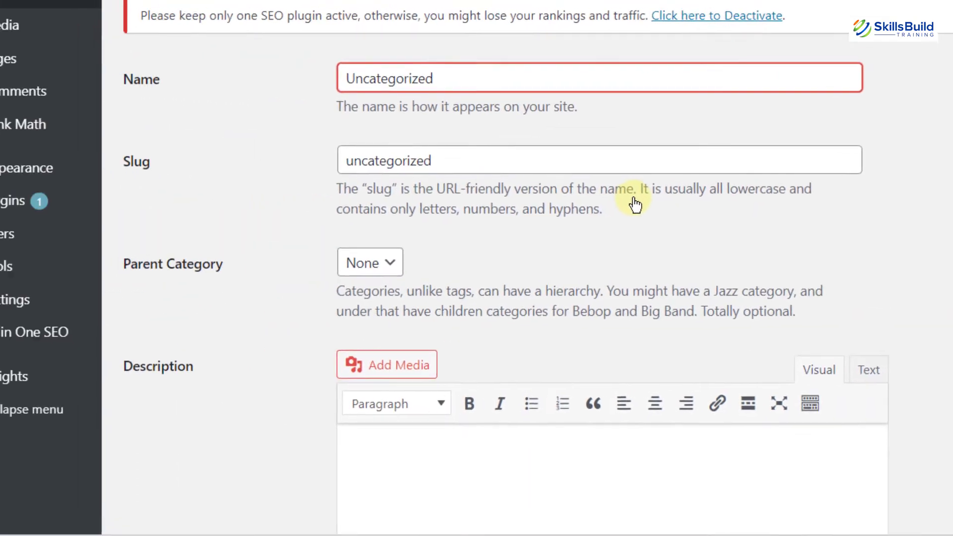
Rename the Uncategorized category to Home, set its slug to home and update the category.
click(455, 75)
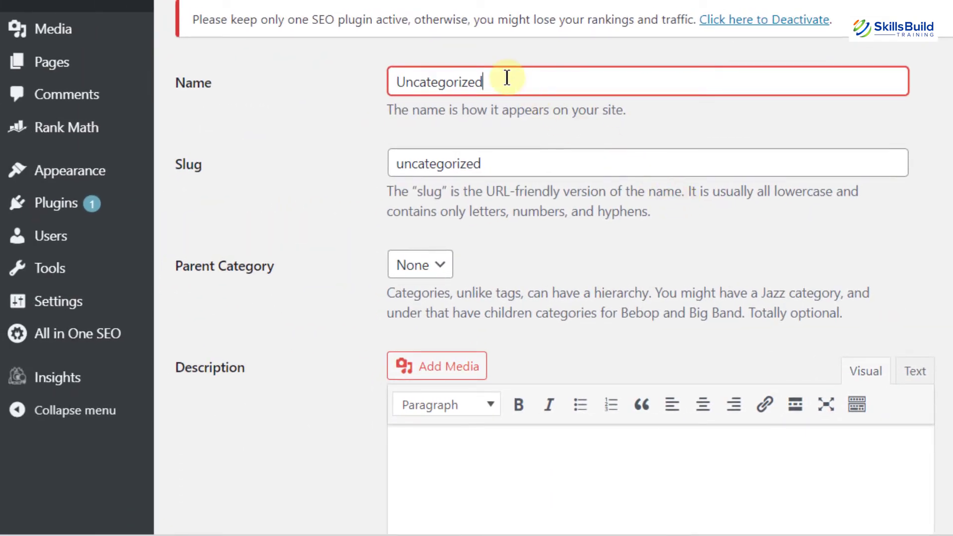
double_click(456, 75)
text(Home)
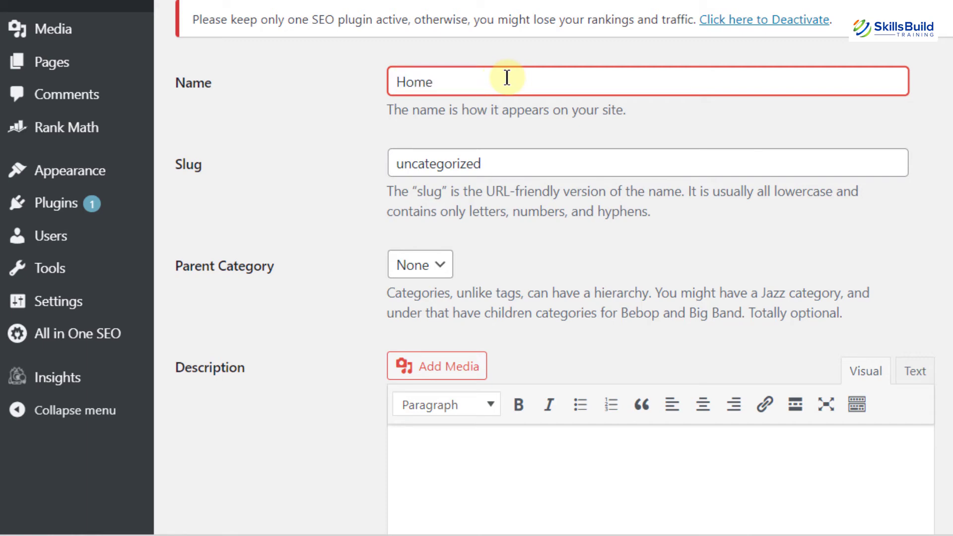
key(Tab)
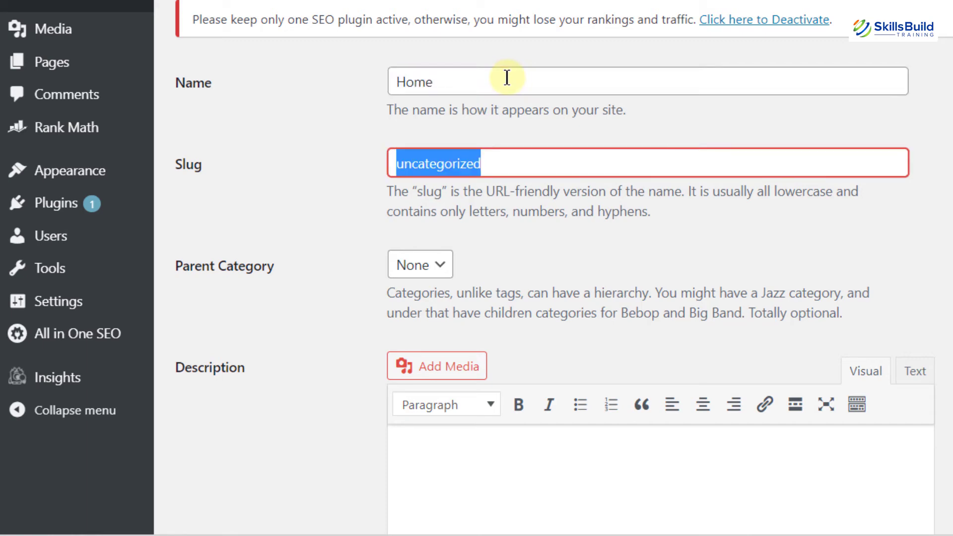
text(home)
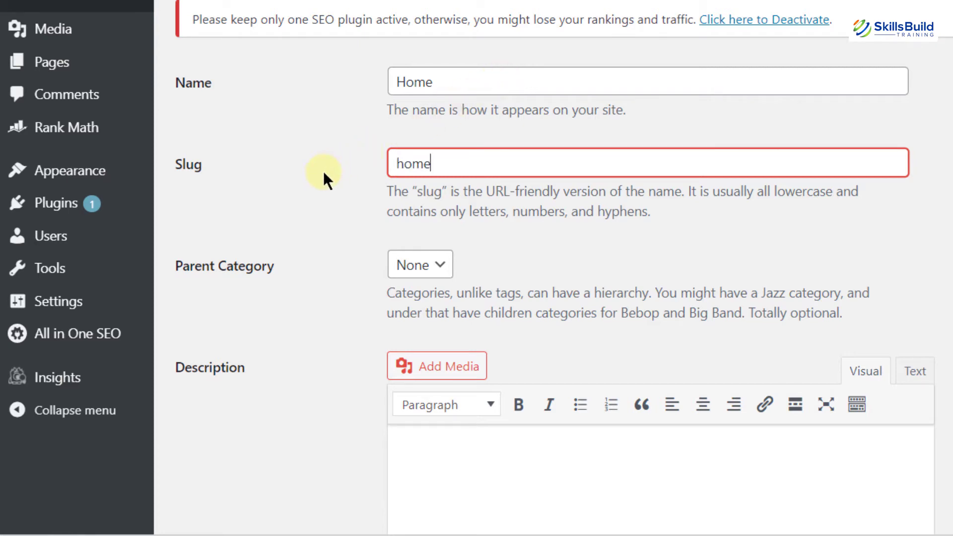
scroll(325, 179, down, 5)
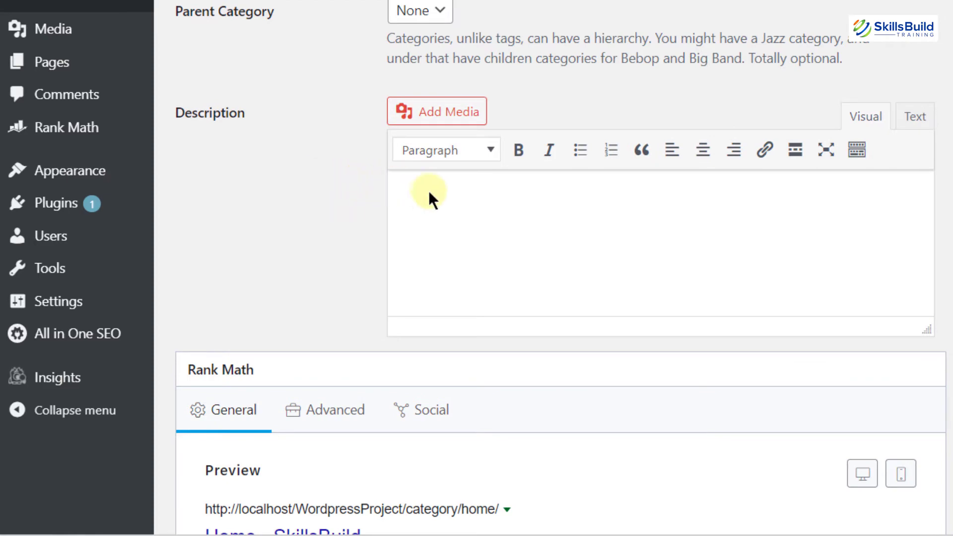
scroll(431, 192, down, 18)
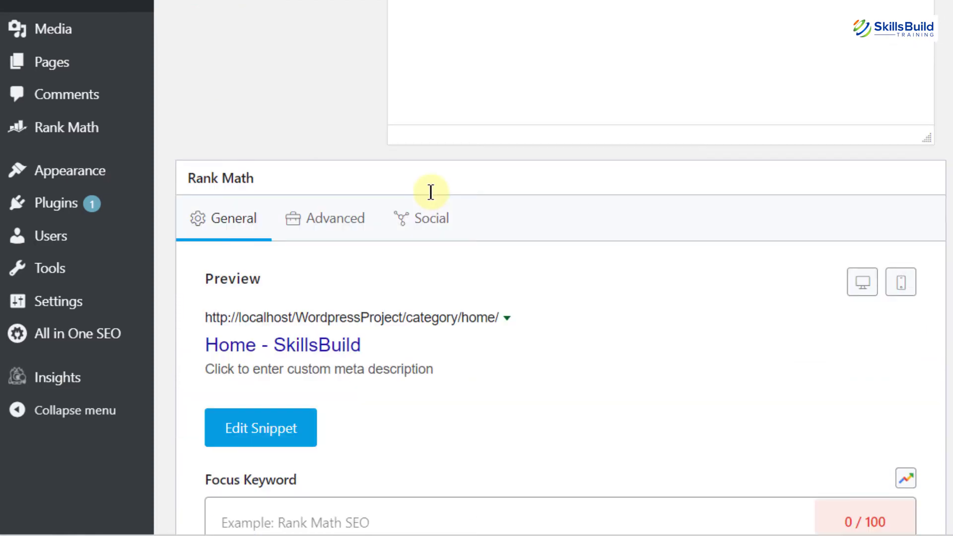
scroll(407, 189, down, 1)
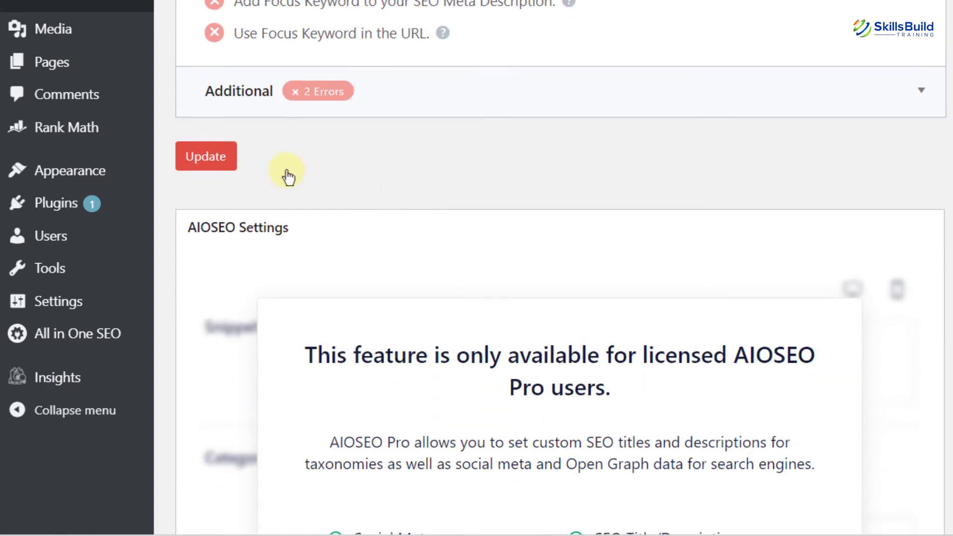
click(219, 162)
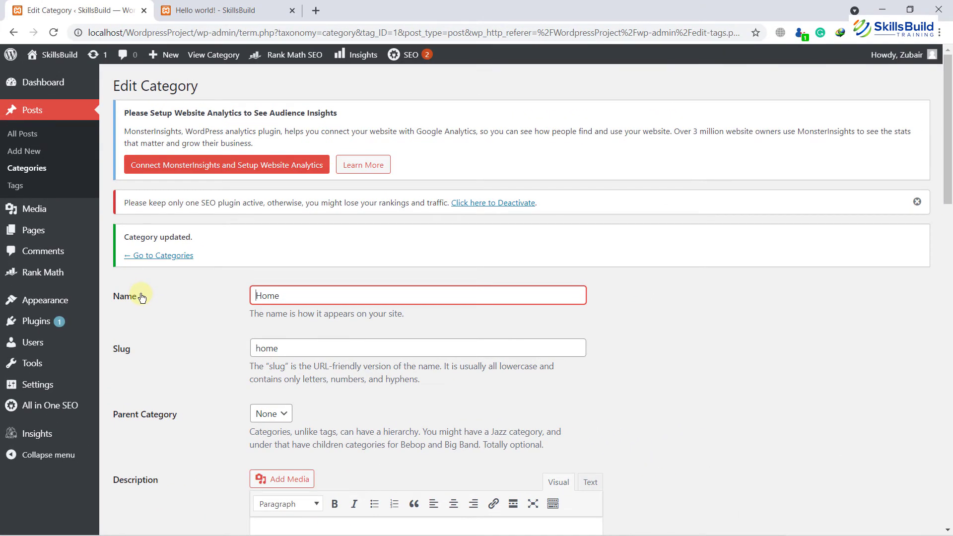
Reload the live "Hello world!" post to check the category in its URL and return to the category editor.
key(ctrl+Tab)
key(F5)
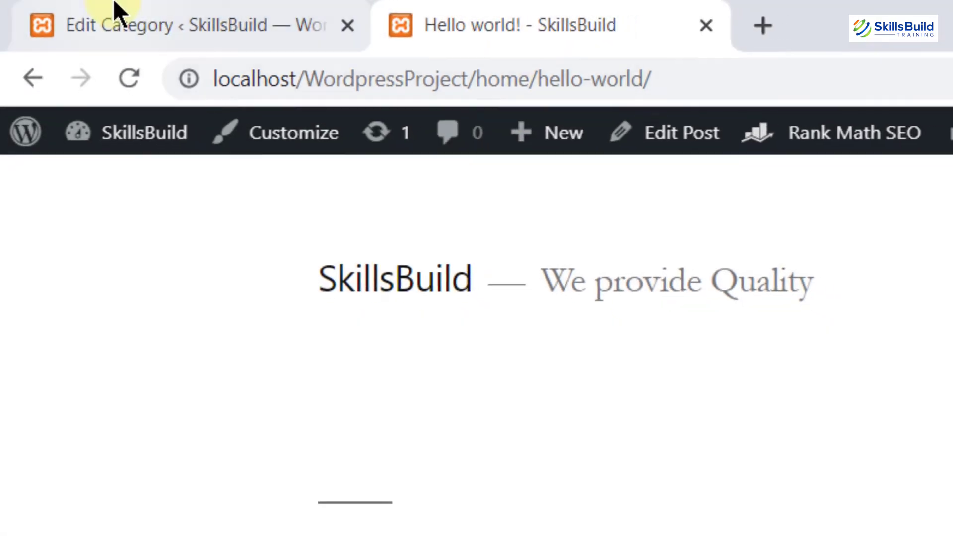
click(48, 5)
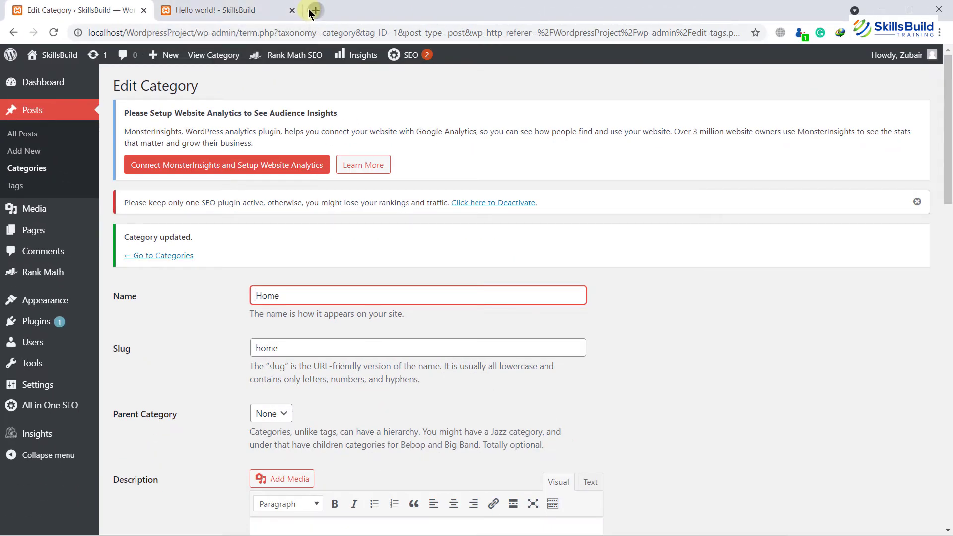
Open google.com in a new browser tab, examine its site icon and return to the WordPress admin.
click(310, 10)
text(goolge.com)
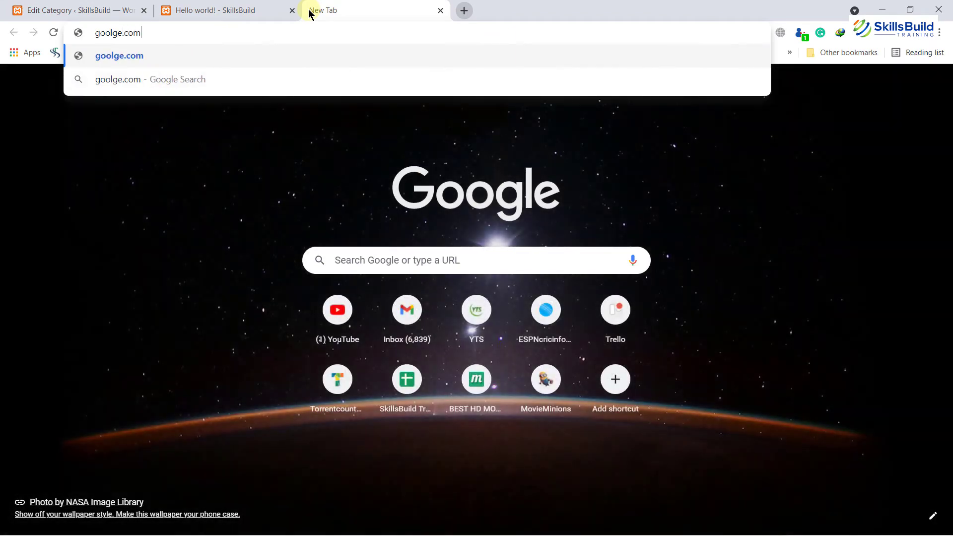
key(Return)
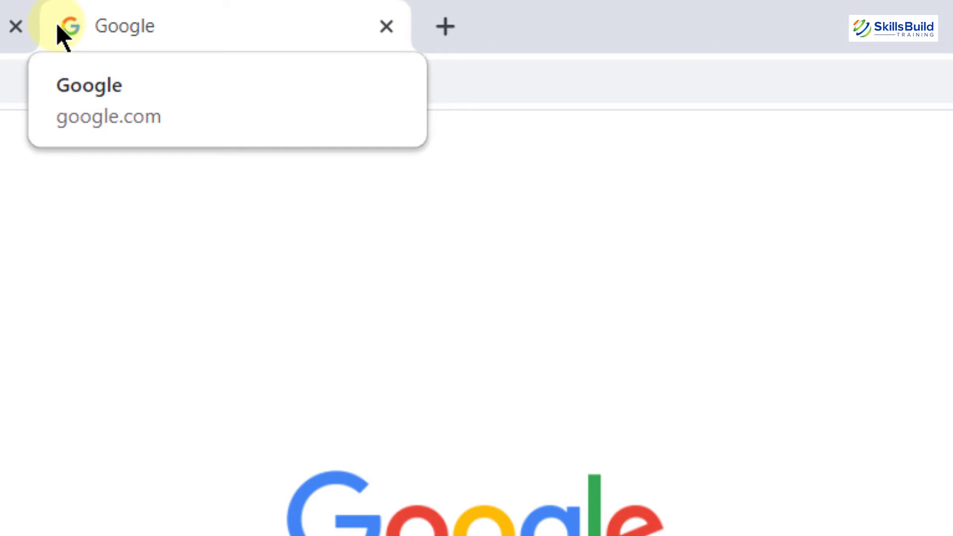
click(108, 4)
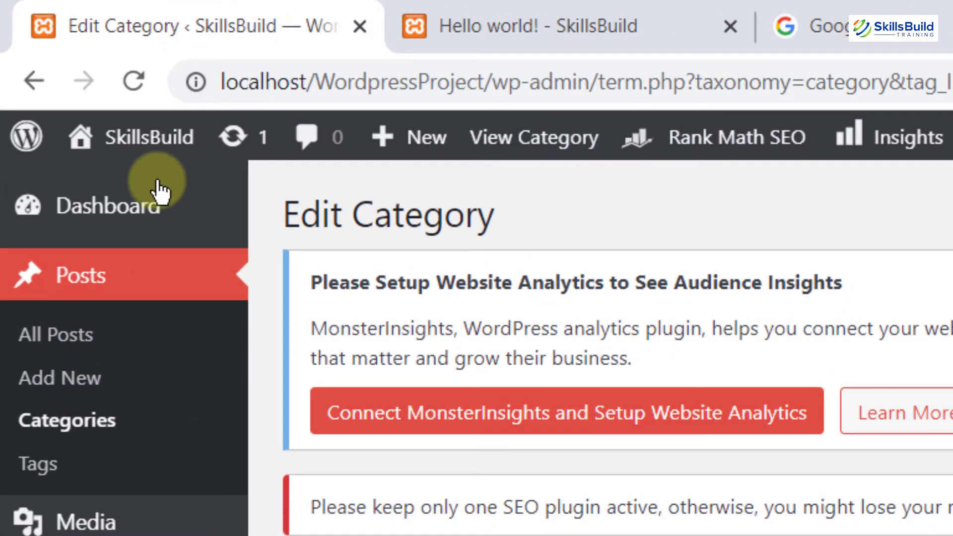
Open Site Identity in the theme customizer and browse for an image file to upload as the site icon.
mouse_move(64, 76)
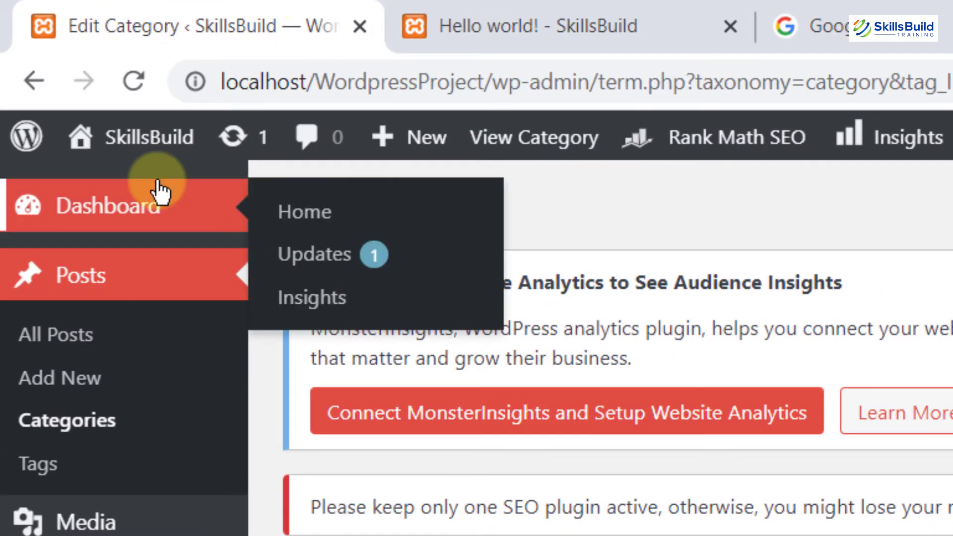
click(158, 191)
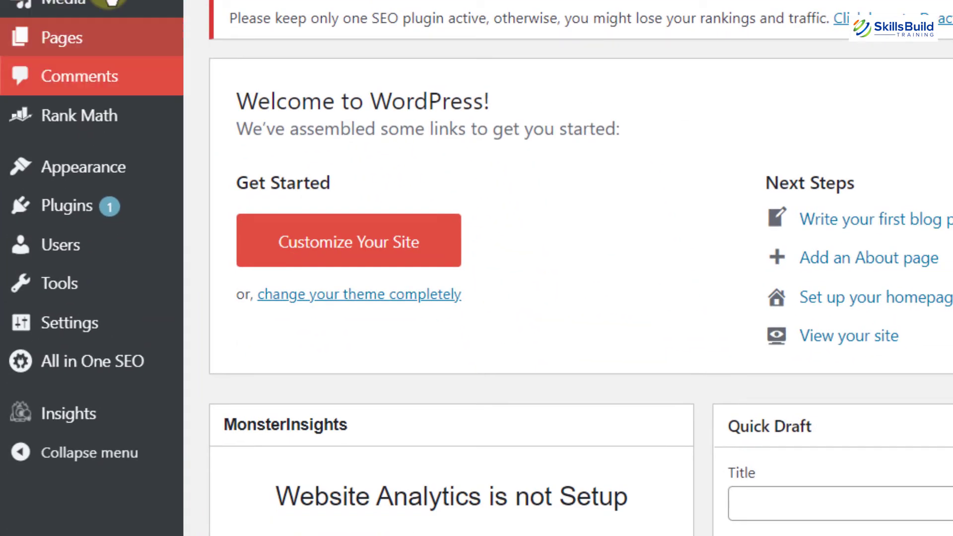
mouse_move(104, 159)
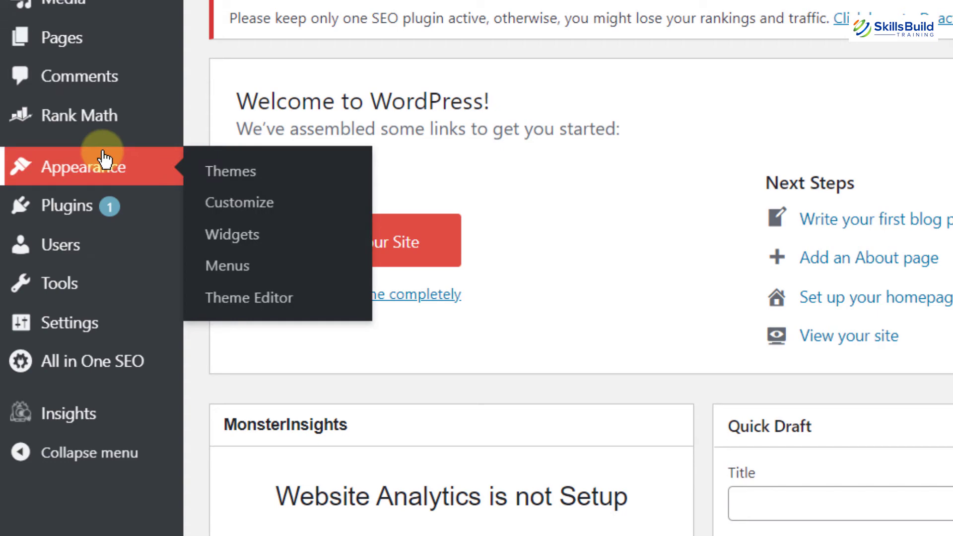
click(246, 201)
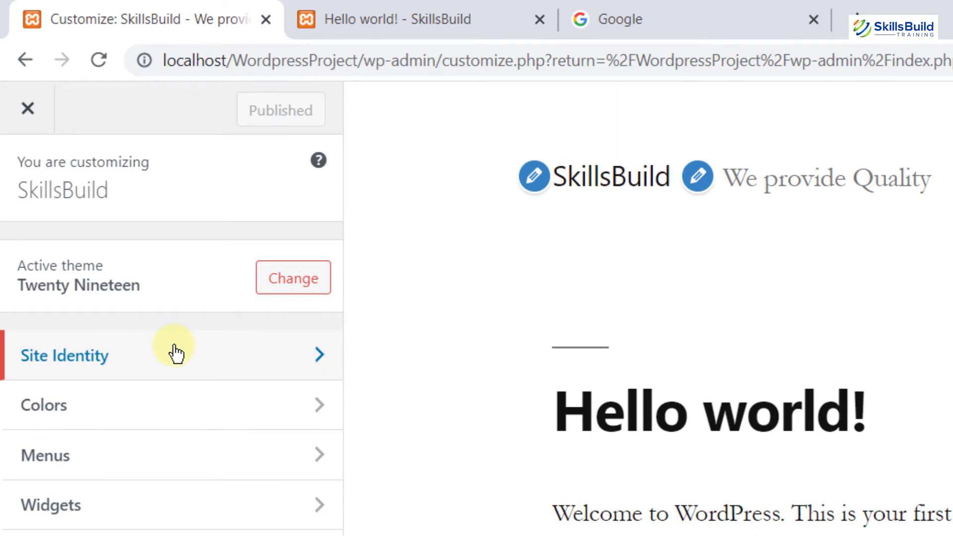
click(176, 353)
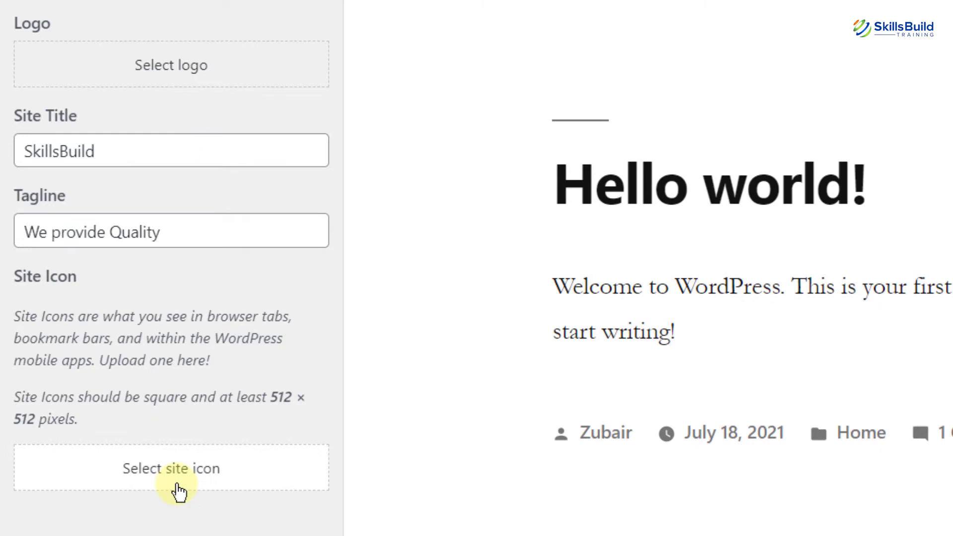
click(177, 492)
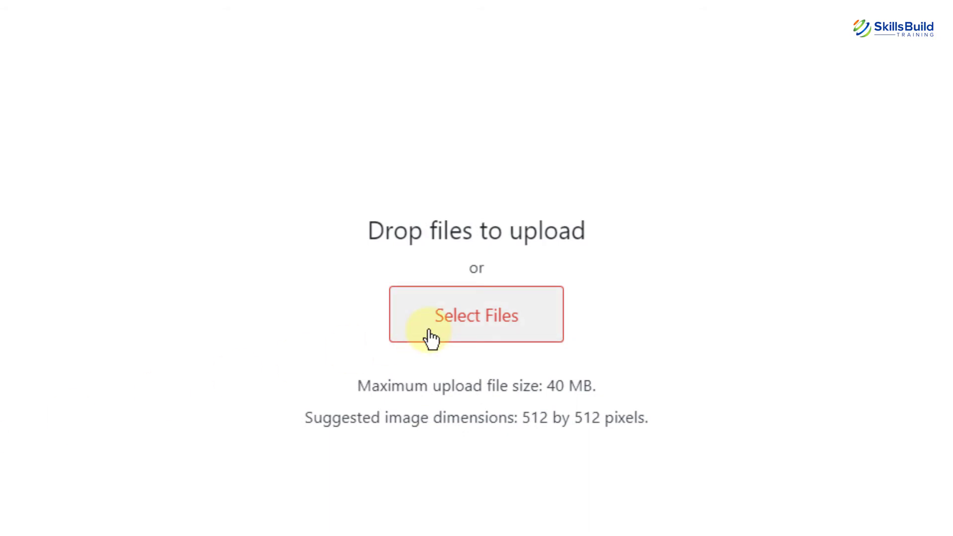
click(429, 338)
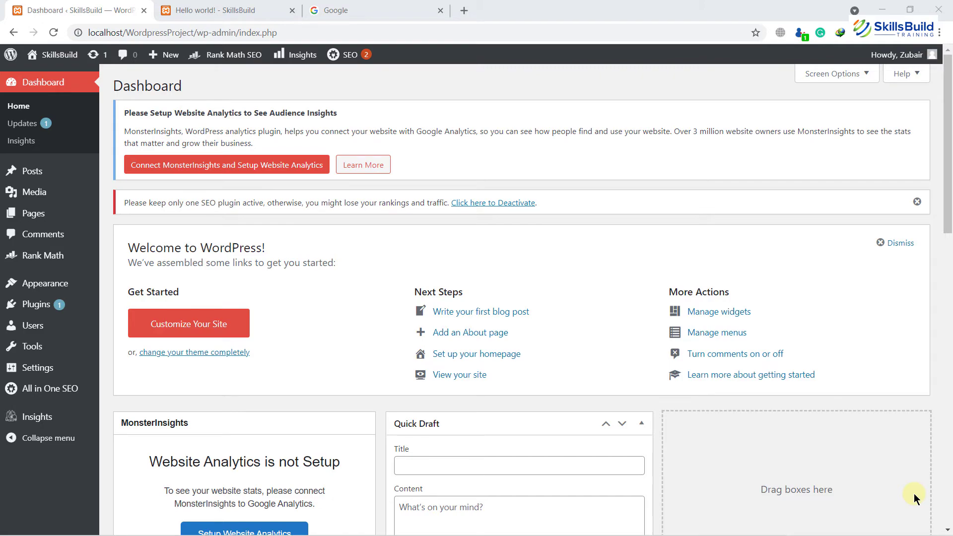
Open the Discussion settings and examine the Disallowed Comment Keys field and its description.
mouse_move(49, 368)
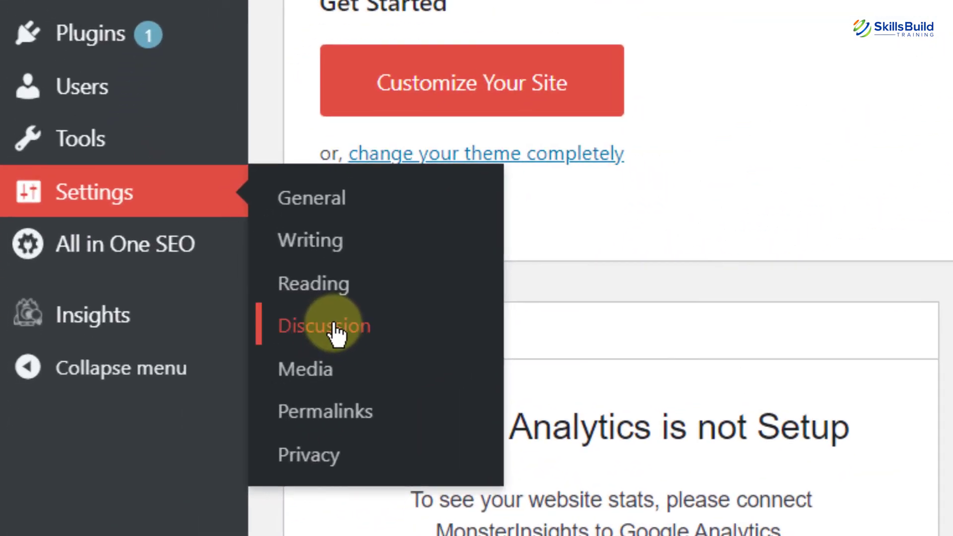
click(334, 327)
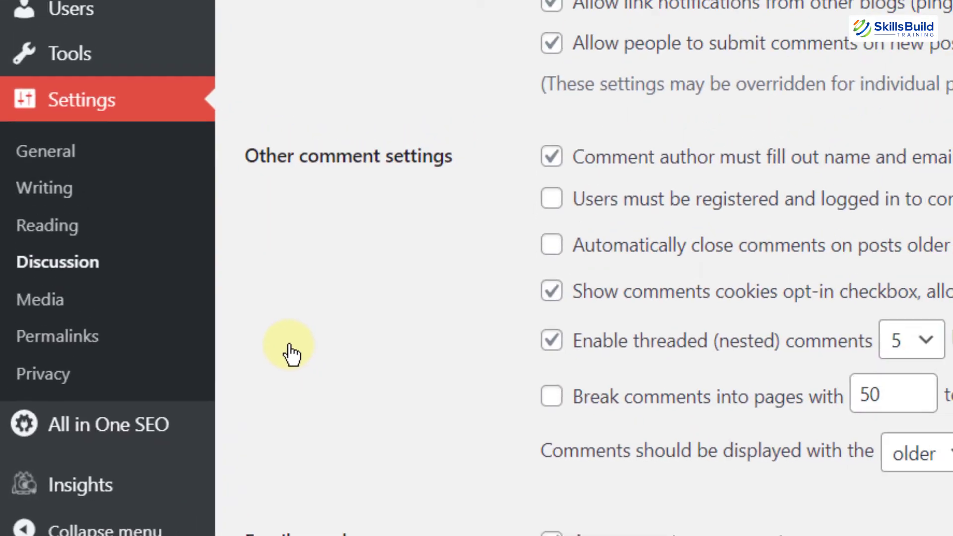
scroll(144, 417, down, 10)
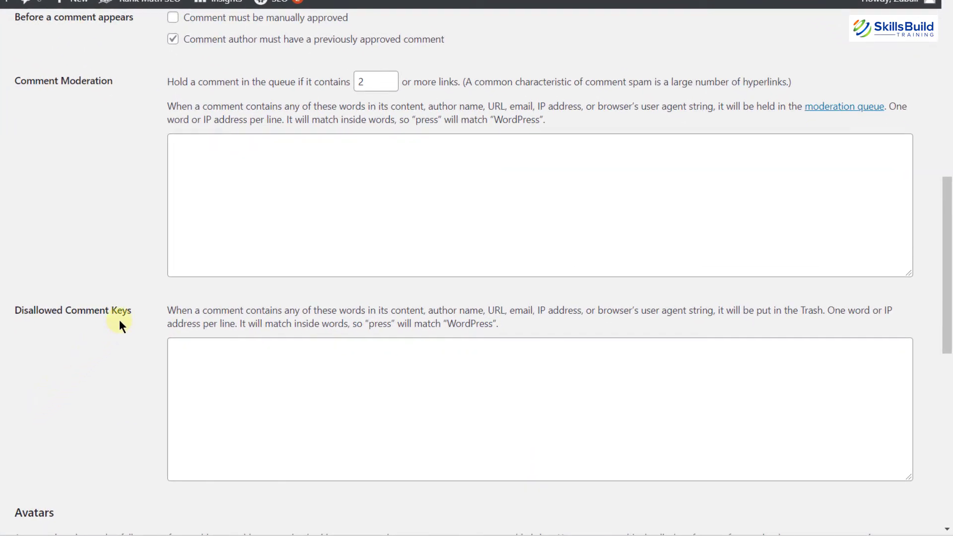
click(207, 349)
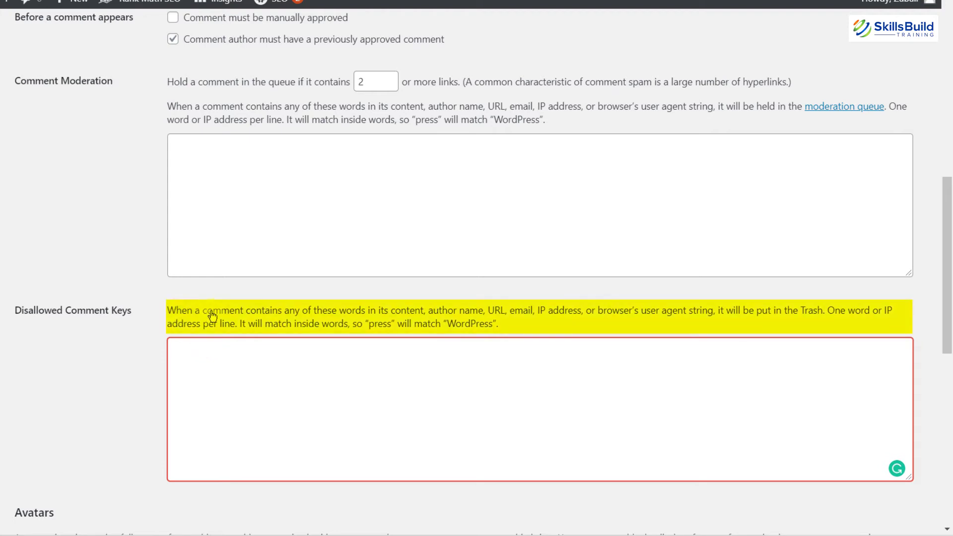
click(290, 322)
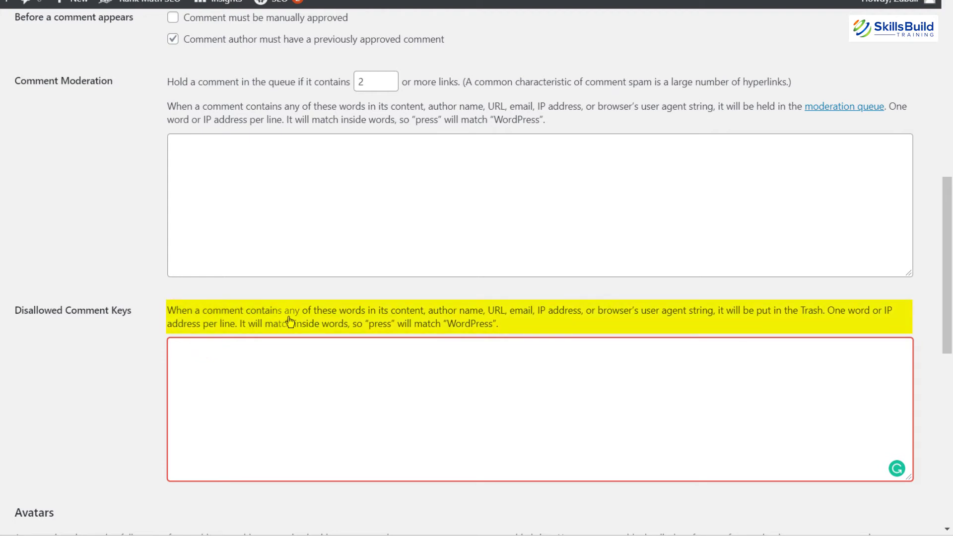
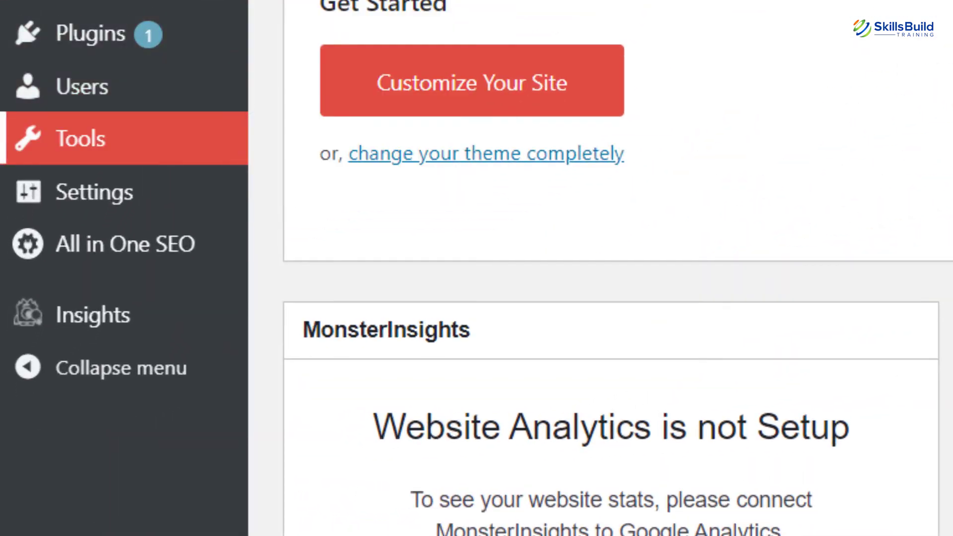
Open the Discussion settings to review the default post and comment options.
mouse_move(38, 368)
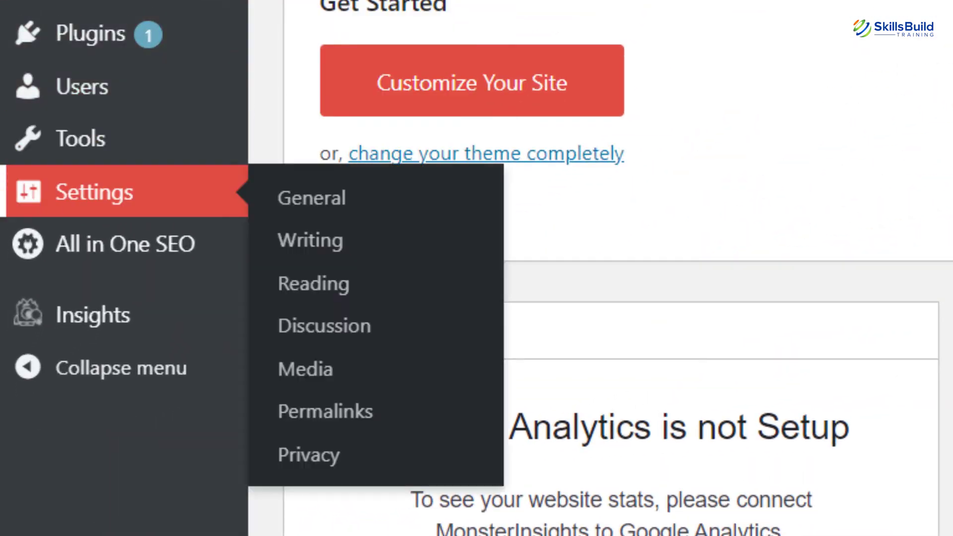
click(353, 321)
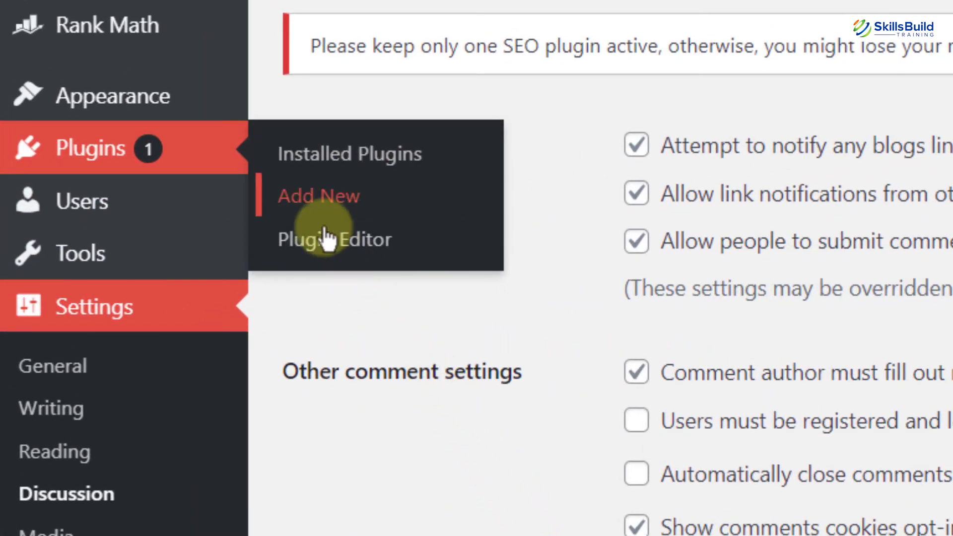
Search the plugin directory for "wp super cache plugin", then install and activate WP Super Cache.
click(299, 199)
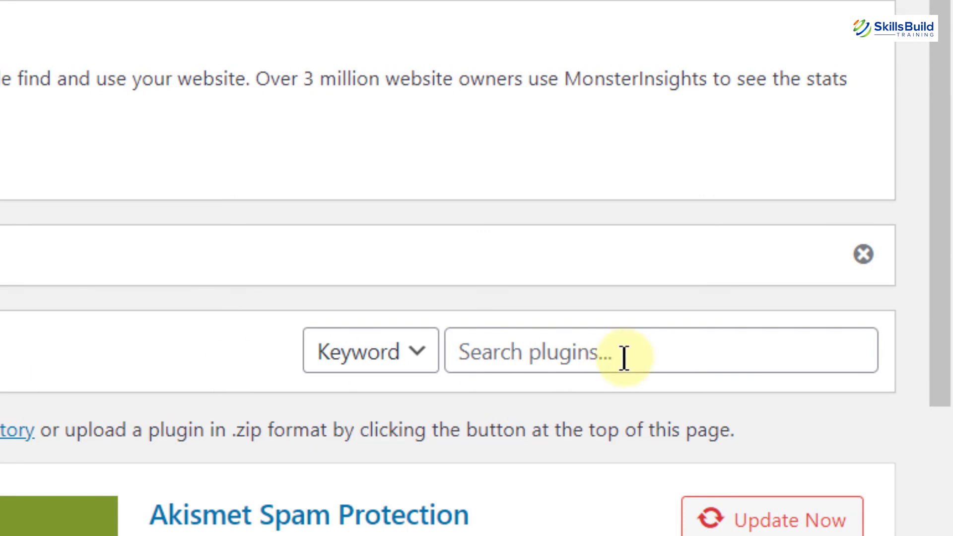
click(625, 358)
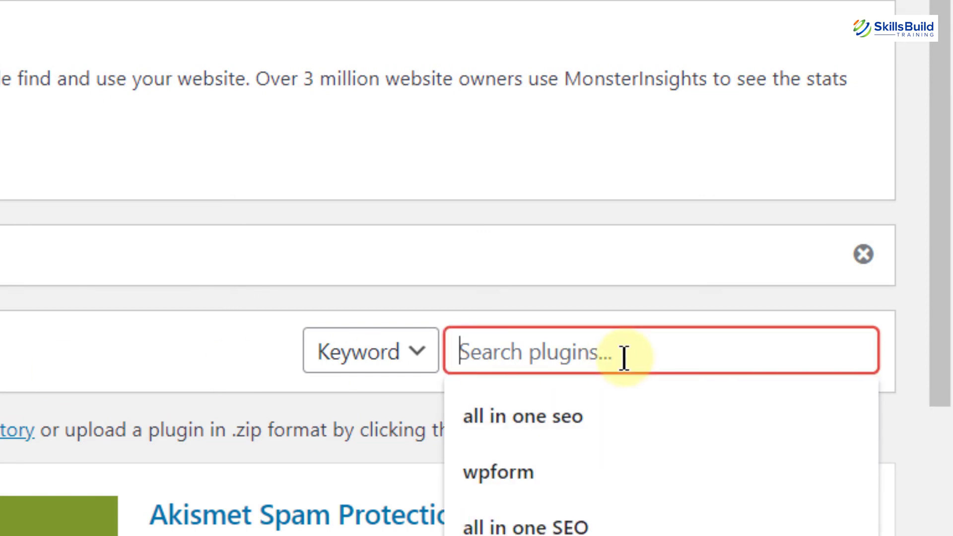
text(wp super cache plugin)
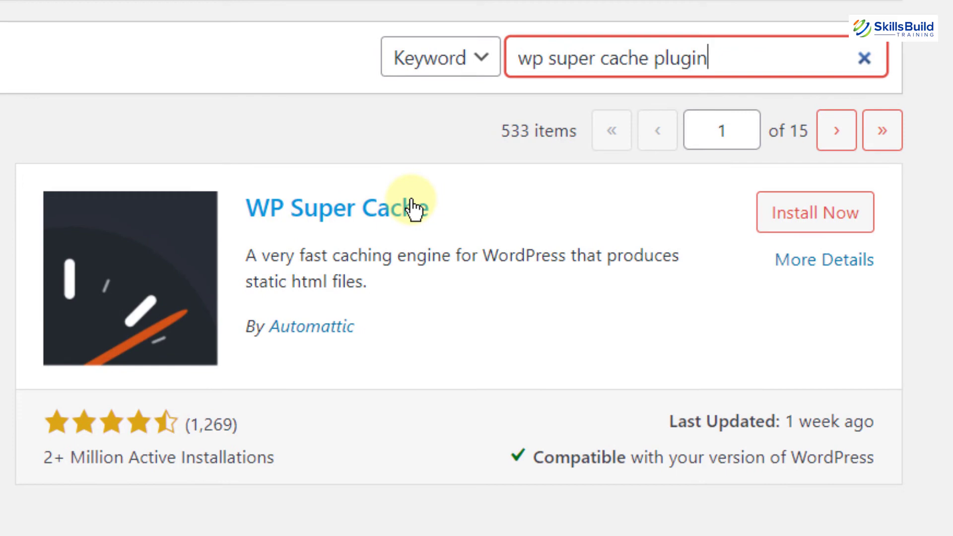
click(826, 205)
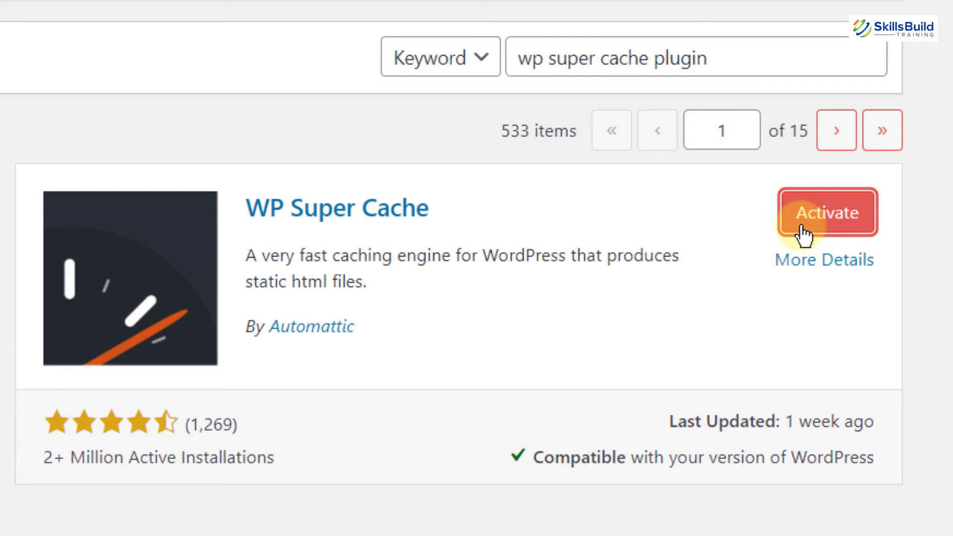
click(801, 226)
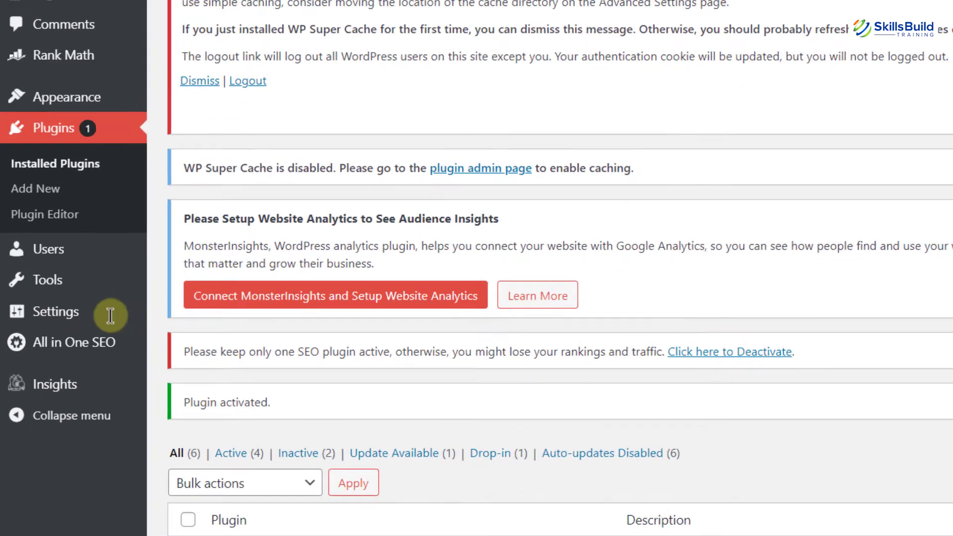
Turn caching on in the WP Super Cache settings and update the status.
mouse_move(58, 371)
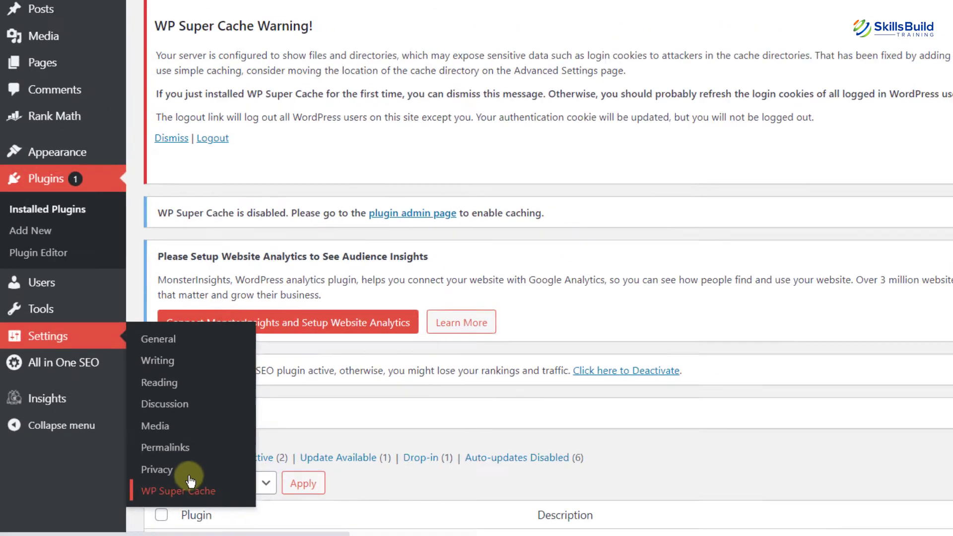
click(348, 496)
scroll(149, 479, down, 10)
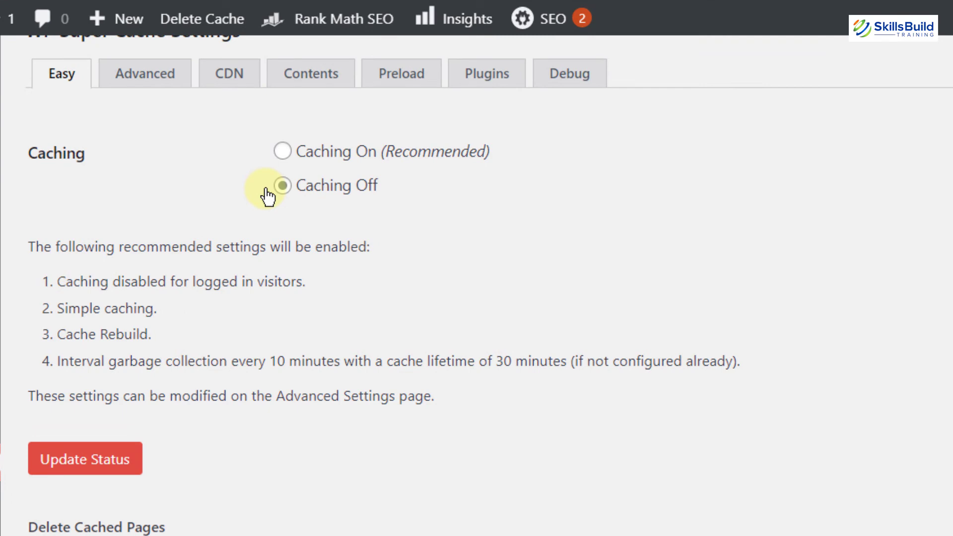
click(282, 152)
click(97, 462)
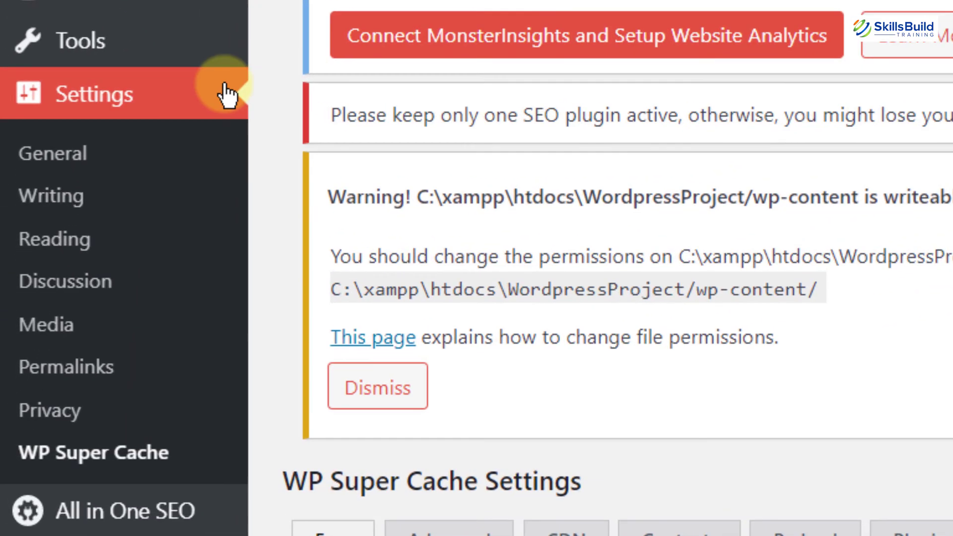
Enable the "Anyone can register" membership option in the General settings and save the changes.
click(91, 307)
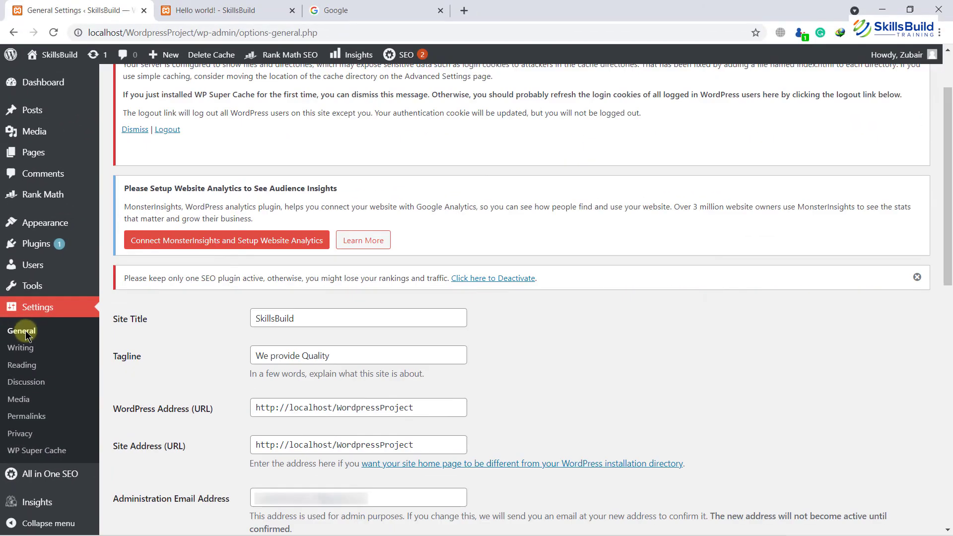
scroll(26, 332, down, 3)
scroll(25, 330, down, 2)
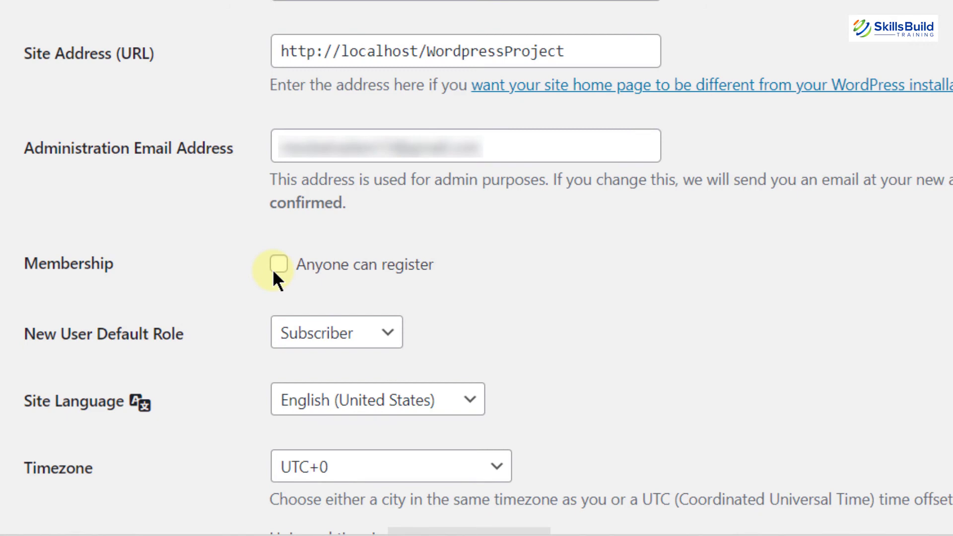
click(276, 268)
scroll(276, 278, down, 10)
click(90, 429)
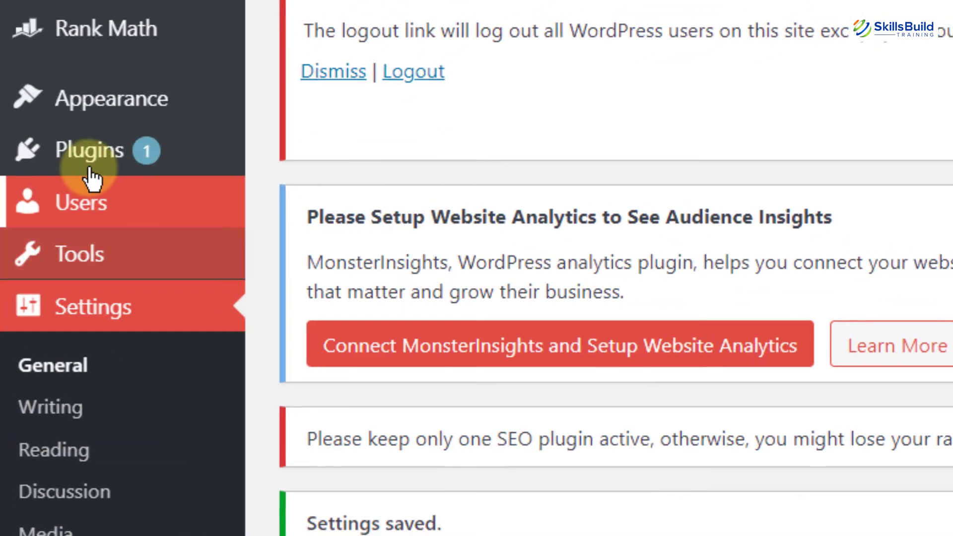
Delete the inactive Hello Dolly plugin from the installed plugins and confirm the deletion.
mouse_move(36, 251)
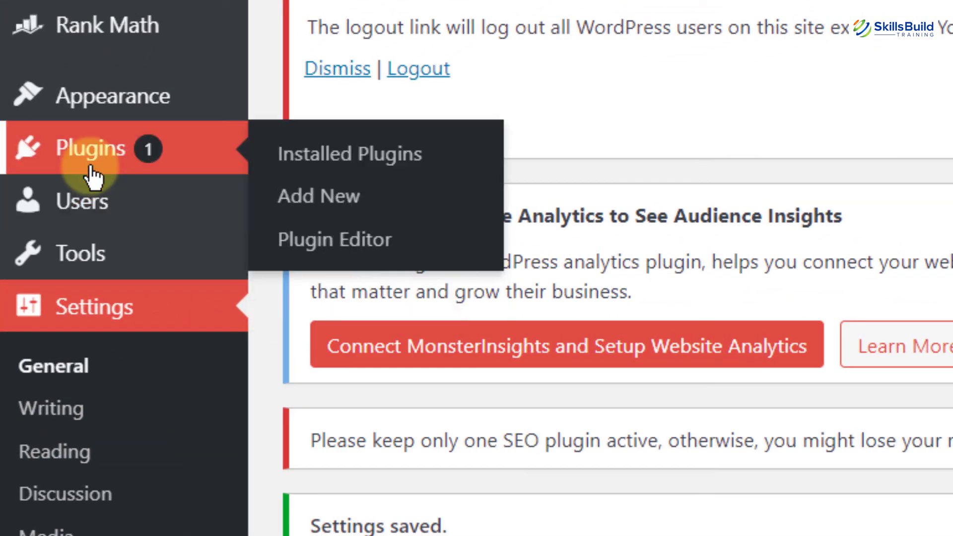
click(317, 154)
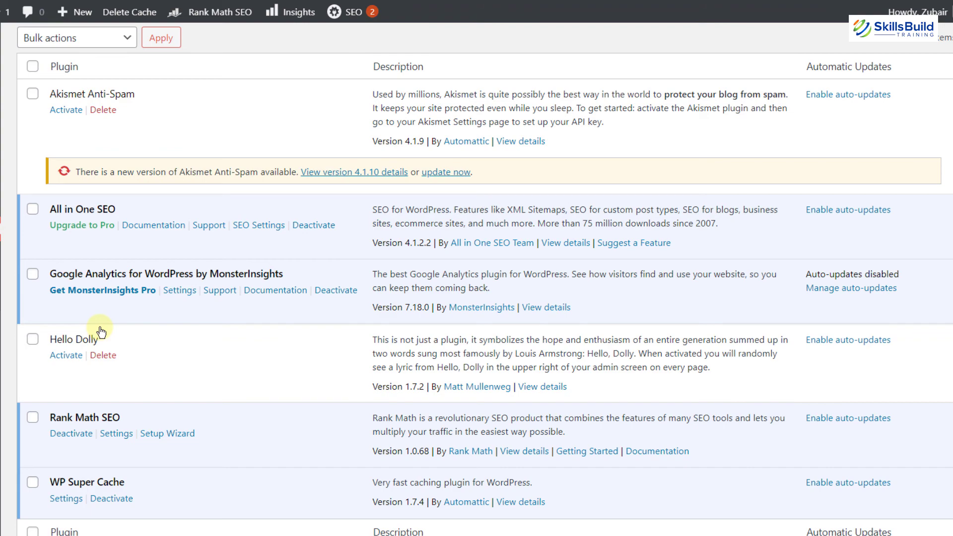
click(110, 357)
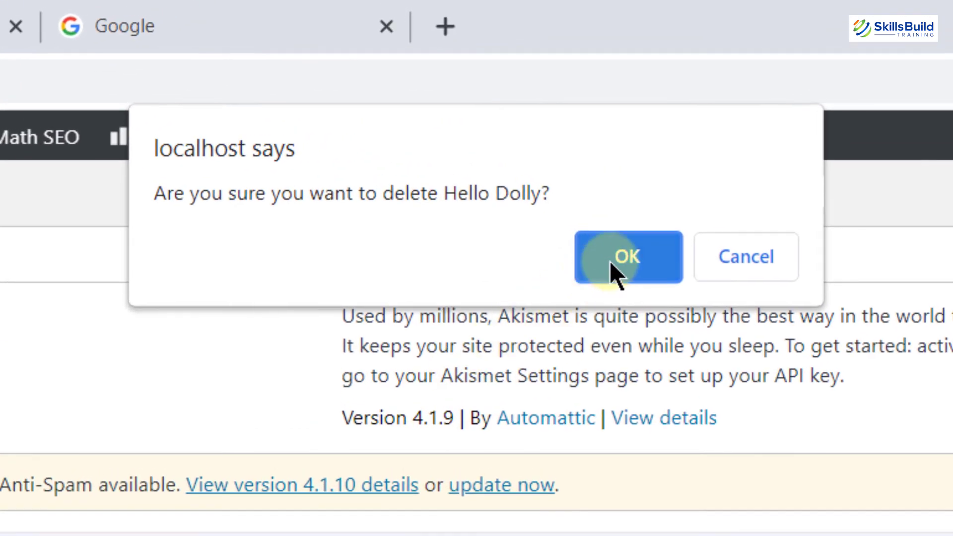
click(504, 63)
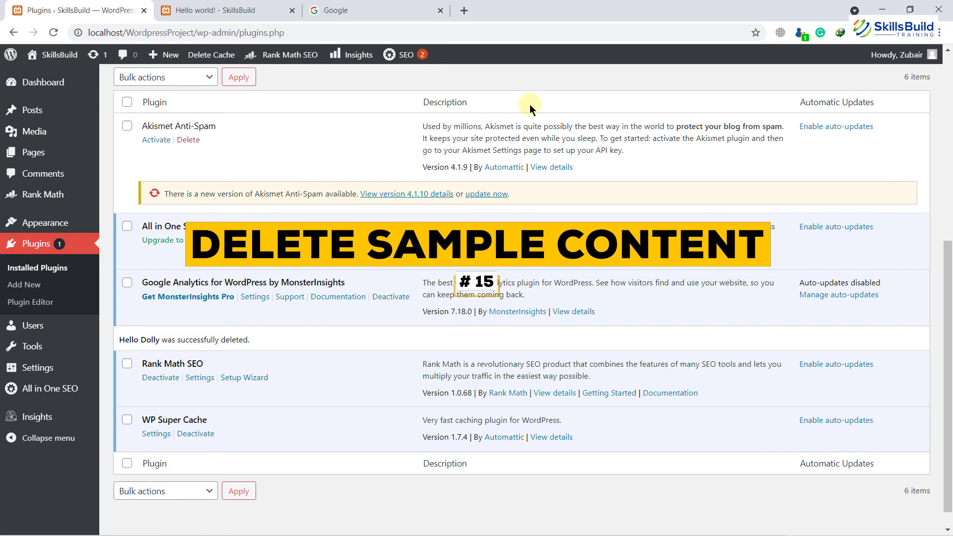
Examine the sample comment on the live "Hello world!" post and return to the WordPress admin.
click(218, 9)
scroll(261, 144, down, 10)
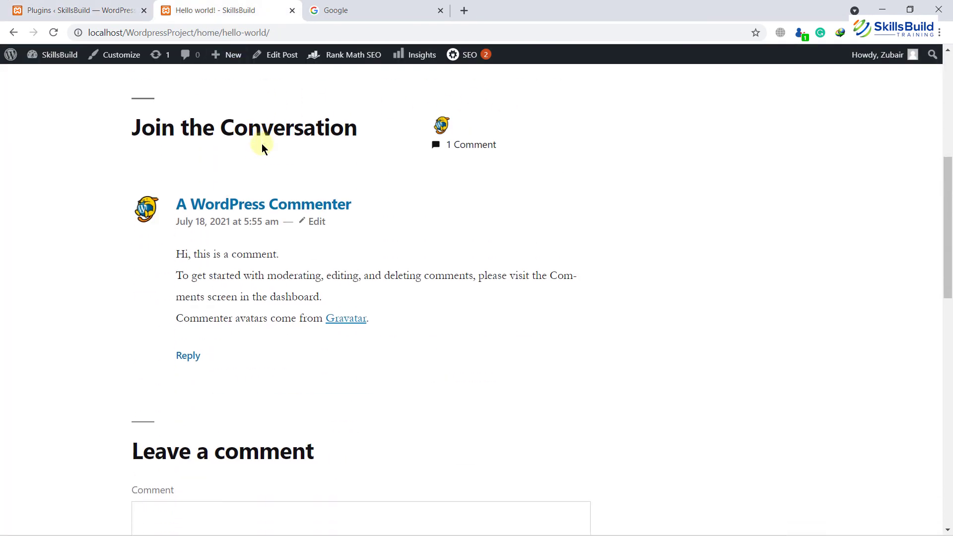
scroll(261, 144, up, 3)
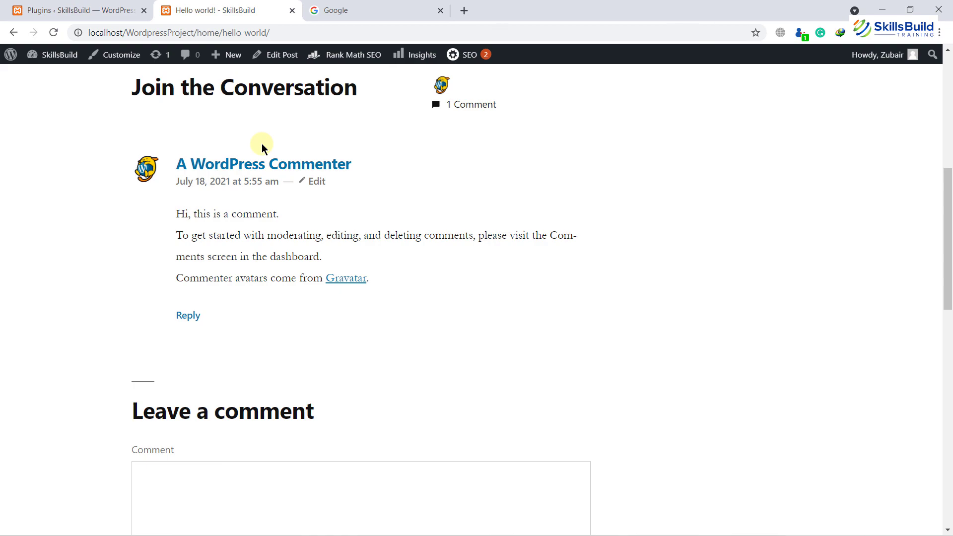
click(14, 6)
Move the sample "Hello world!" post to the trash from the list of all posts.
mouse_move(53, 101)
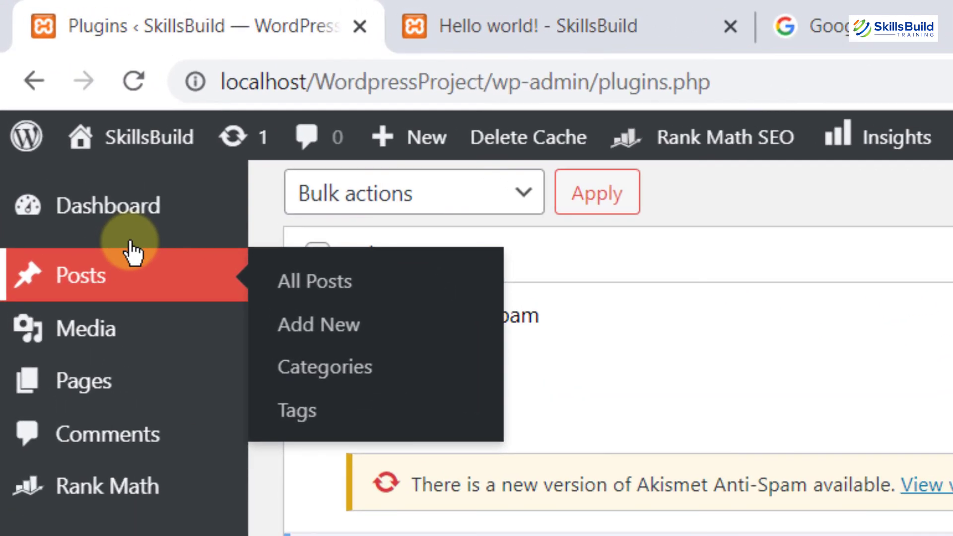
click(322, 285)
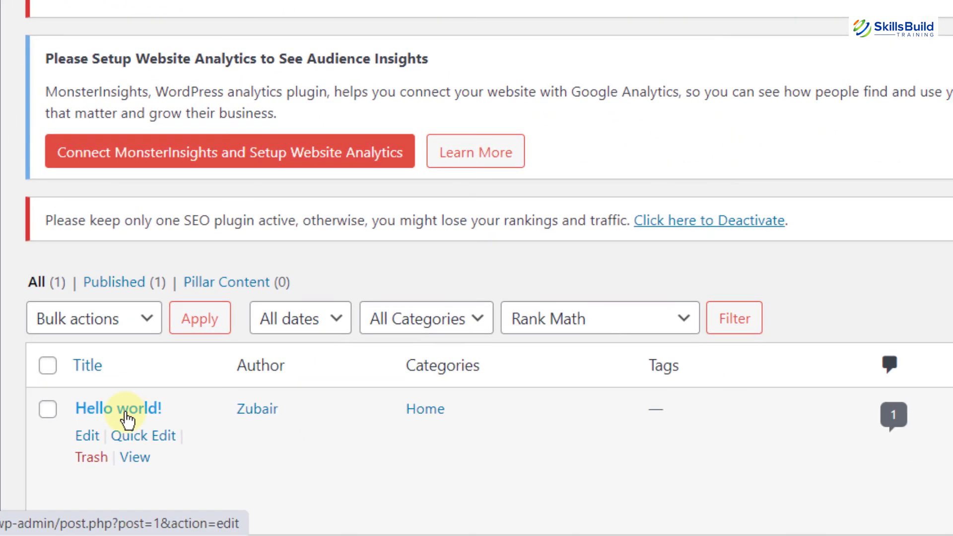
scroll(126, 420, down, 2)
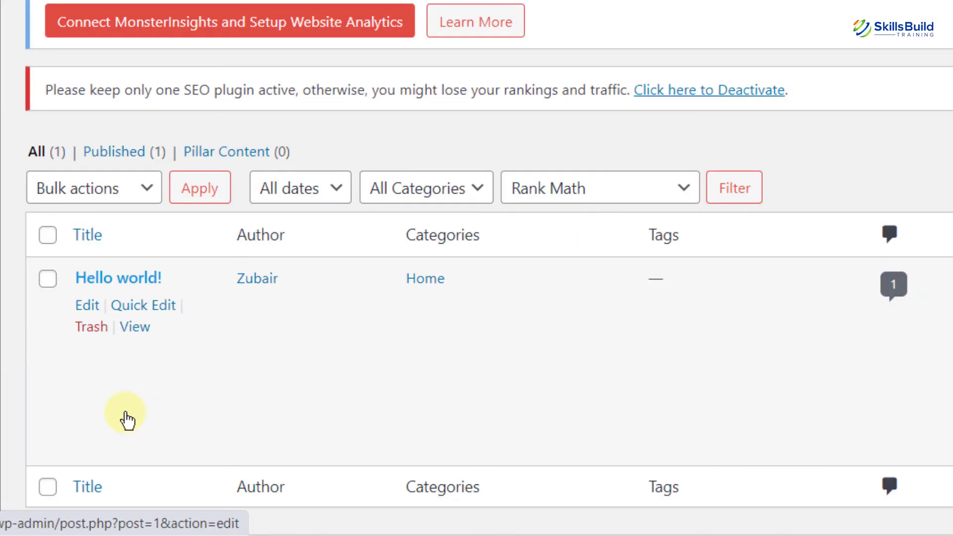
click(92, 328)
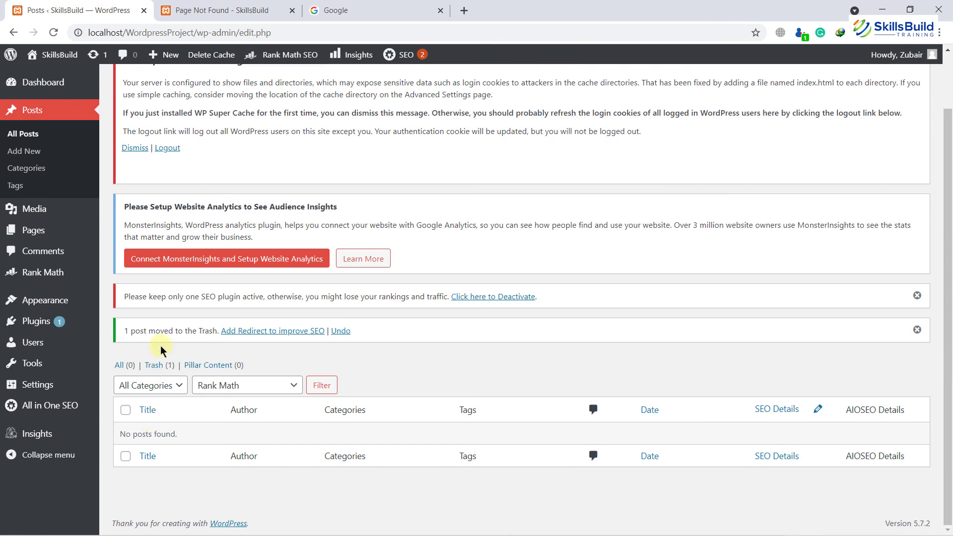
Check the live page at the trashed "Hello world!" post's address and return to the posts list.
click(214, 10)
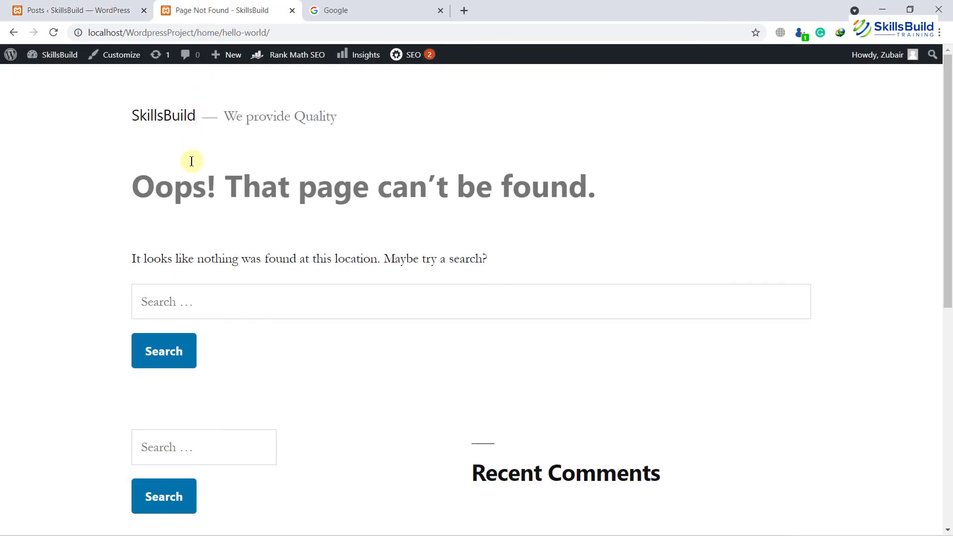
scroll(191, 162, down, 8)
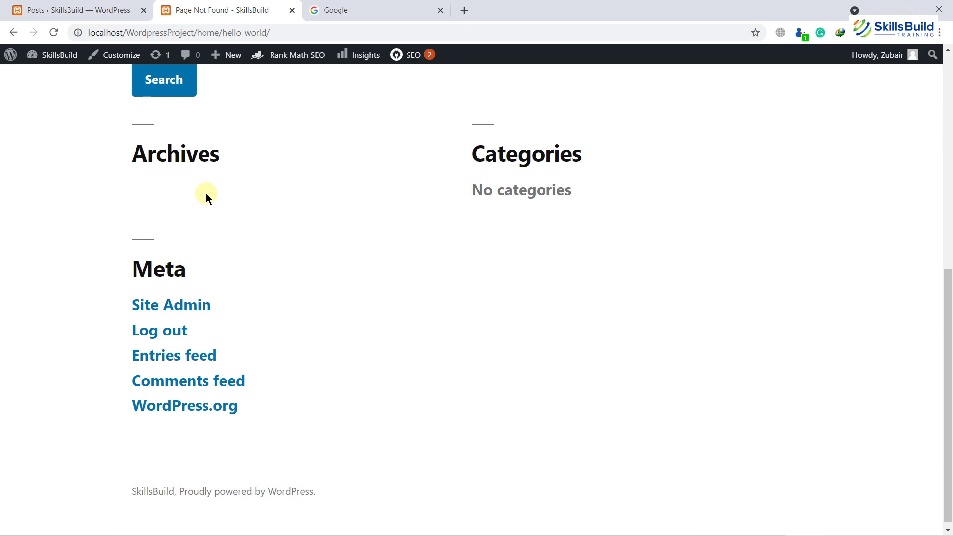
click(91, 6)
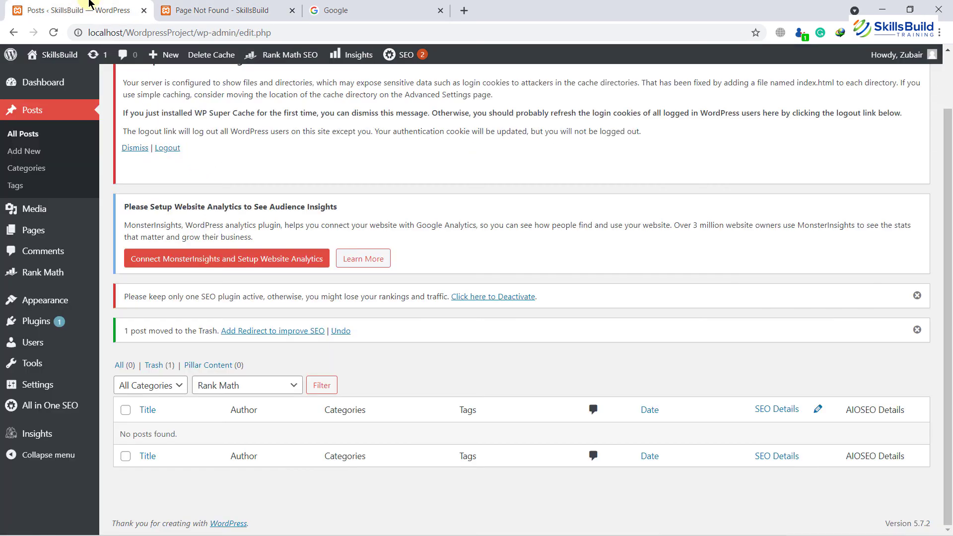